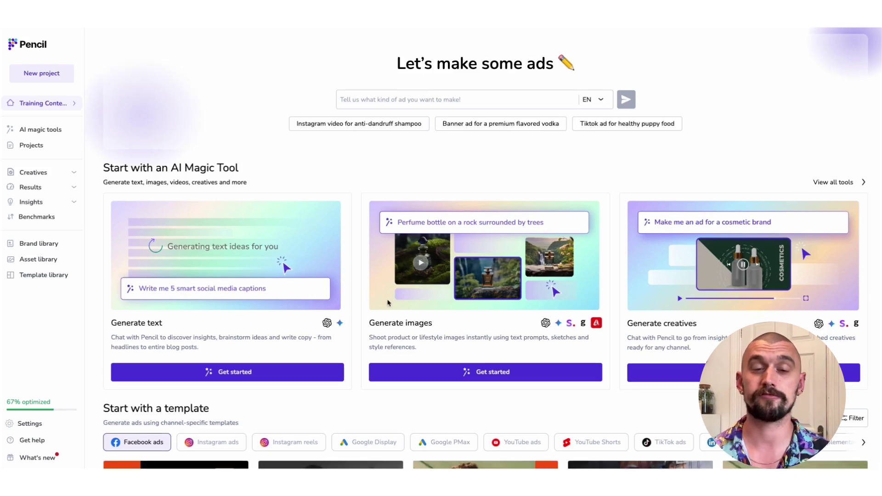
Submit the 'Generate a static ad for Endeura Pro Trainers' prompt to open Creative 1.
{"action": "scroll", "coordinate": [389, 303], "scroll_direction": "down", "scroll_amount": 4}
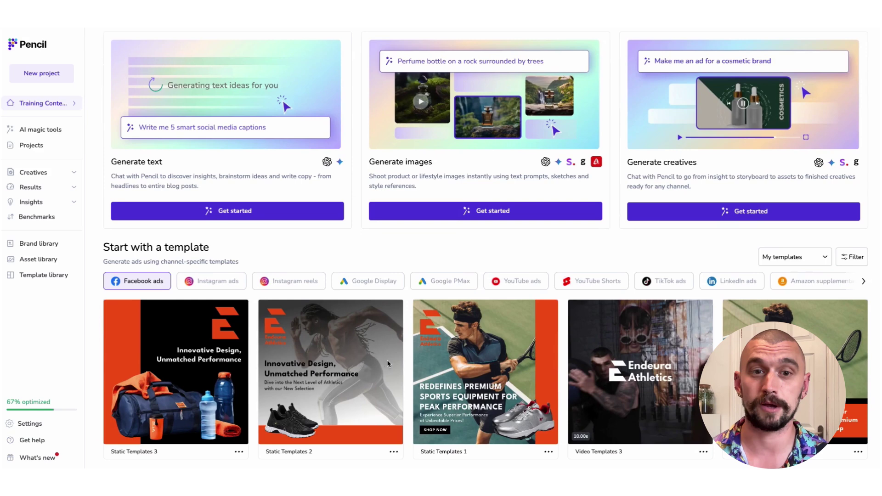
{"action": "mouse_move", "coordinate": [377, 320]}
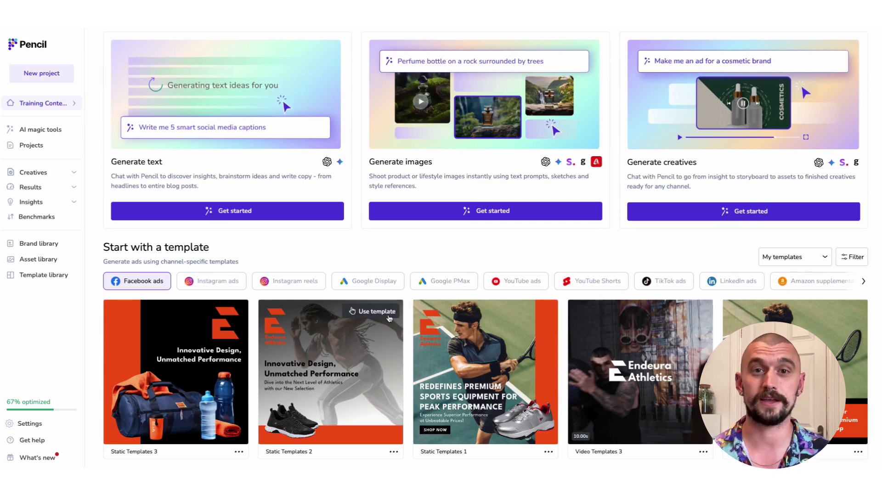
{"action": "scroll", "coordinate": [403, 325], "scroll_direction": "up", "scroll_amount": 4}
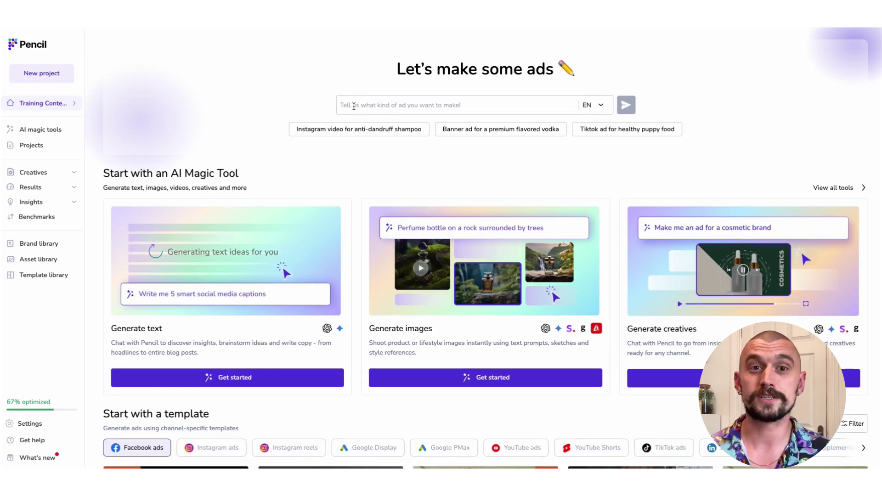
{"action": "left_click", "coordinate": [353, 107]}
{"action": "type", "text": "Generate a static ad for Endeura Pro Trainers"}
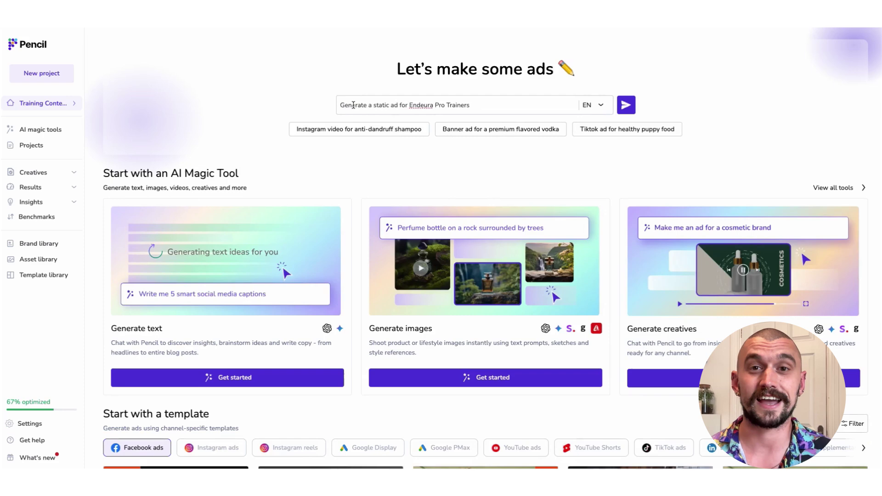
{"action": "key", "text": "Return"}
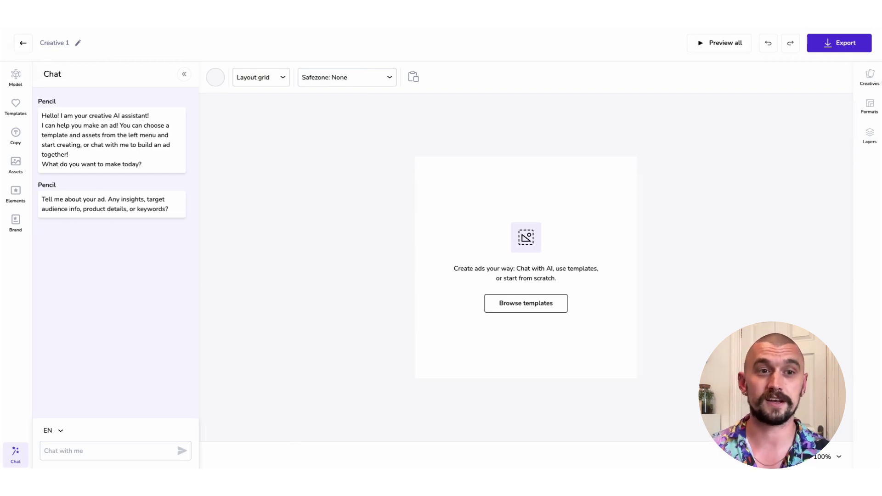
Send the brief for new runners aged 30–45 and ask the assistant not to reference the country.
{"action": "left_click", "coordinate": [60, 452]}
{"action": "type", "text": "The target market is new runners looking to improve their fitness and wellbeing. Endeura’s products offer them comfort and increased performance. Target audience is 30-45 and market is the UK. Keywords include \"First steps.\""}
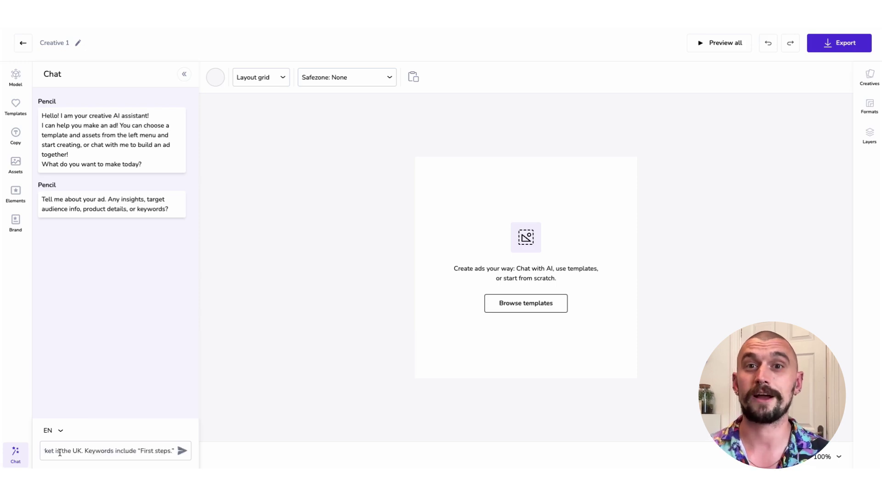
{"action": "key", "text": "Return"}
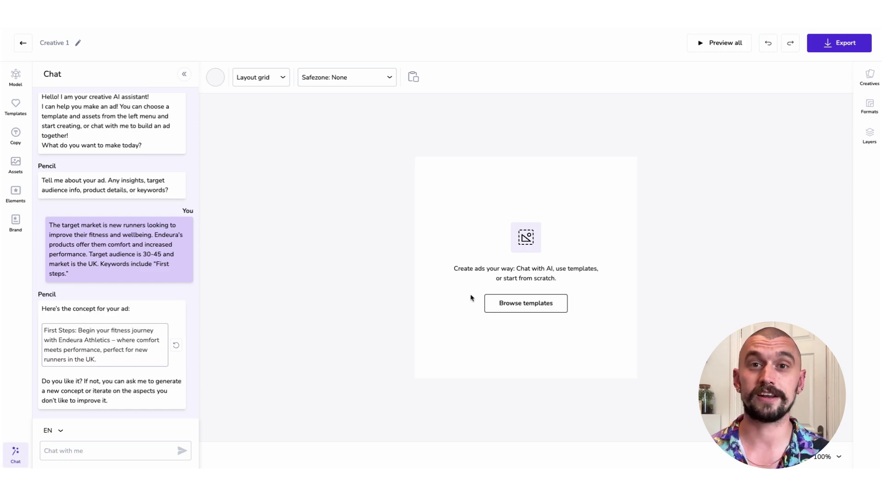
{"action": "type", "text": "Do"}
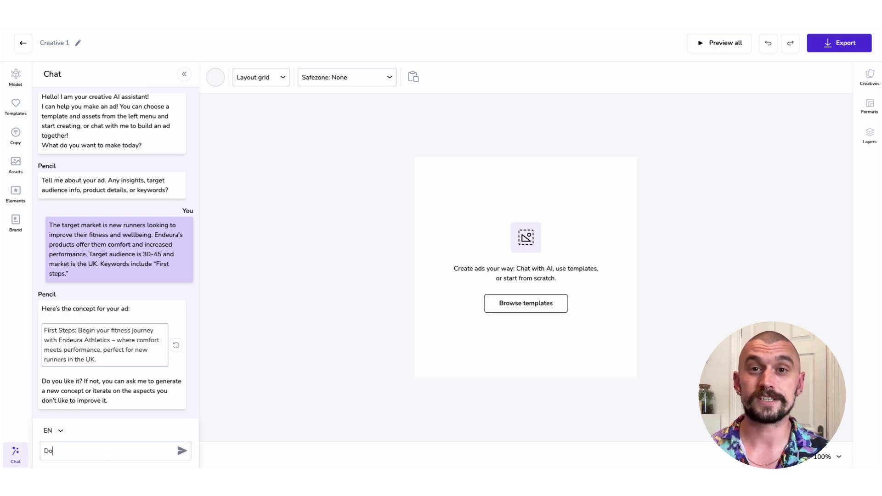
{"action": "type", "text": "ntt refe"}
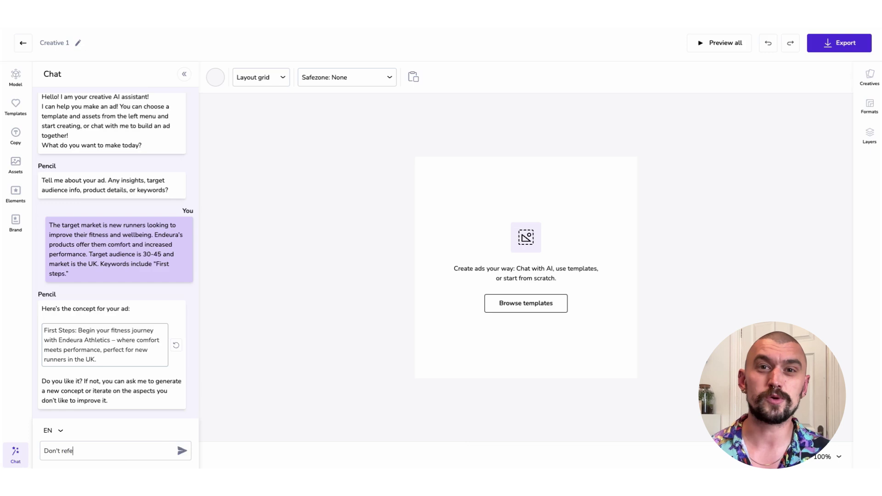
{"action": "type", "text": "rence the"}
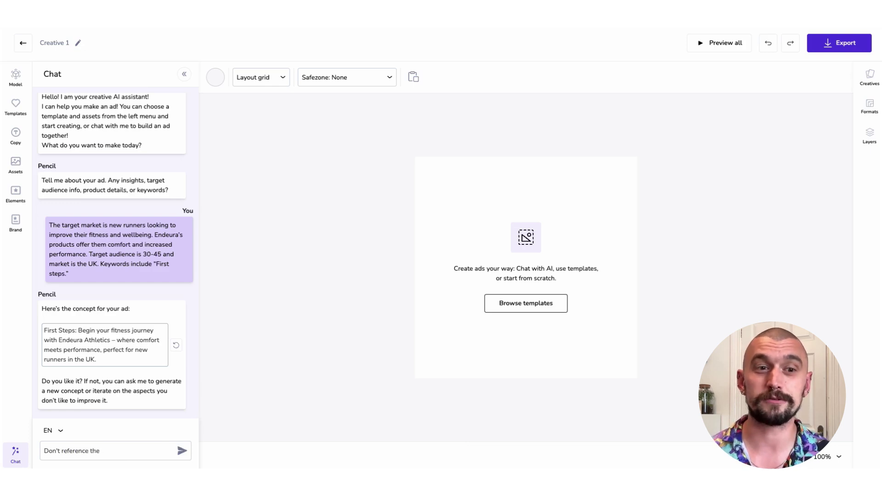
{"action": "type", "text": " country in "}
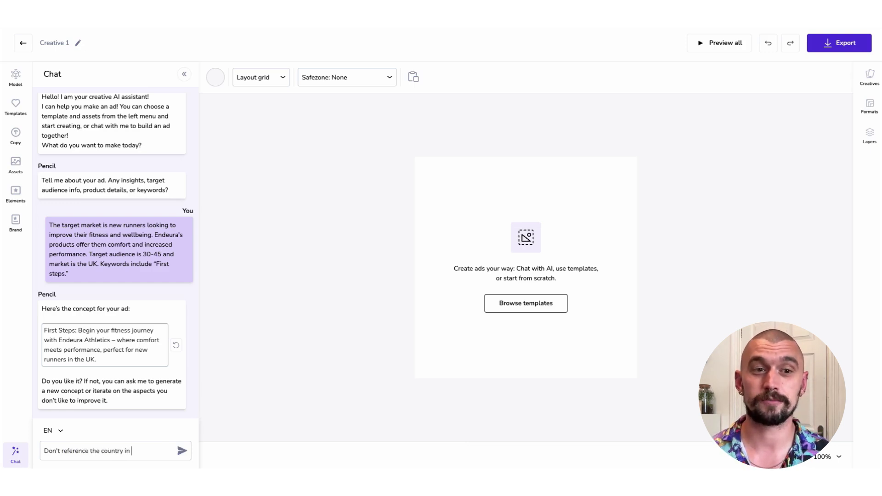
{"action": "type", "text": "the copy"}
{"action": "key", "text": "Return"}
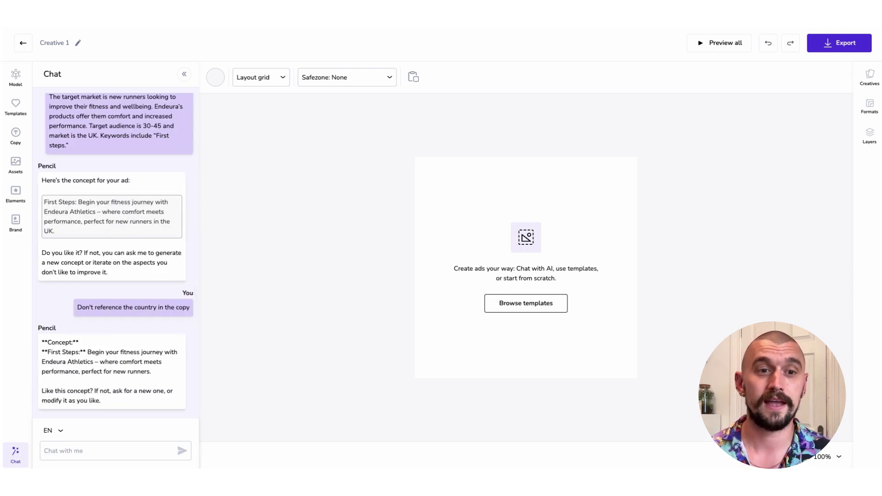
Approve the First Steps concept with 'Love it' and answer 'Instagram' as the channel.
{"action": "type", "text": "Love "}
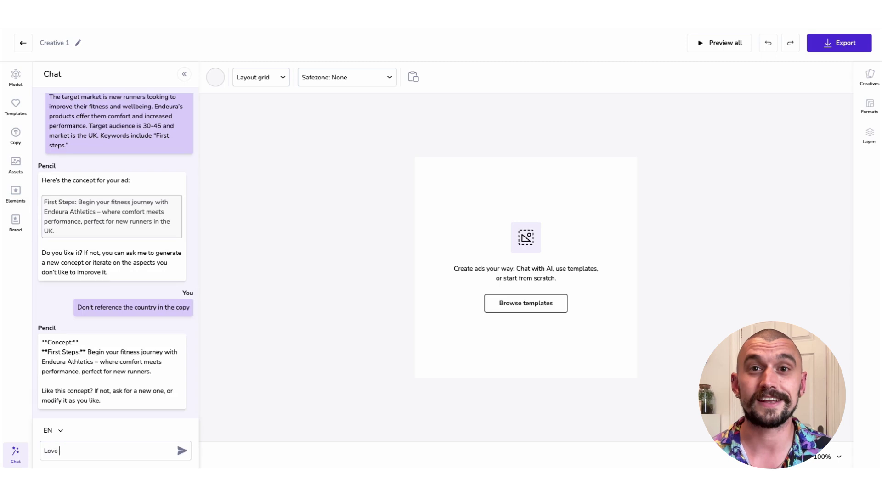
{"action": "type", "text": "it"}
{"action": "key", "text": "Return"}
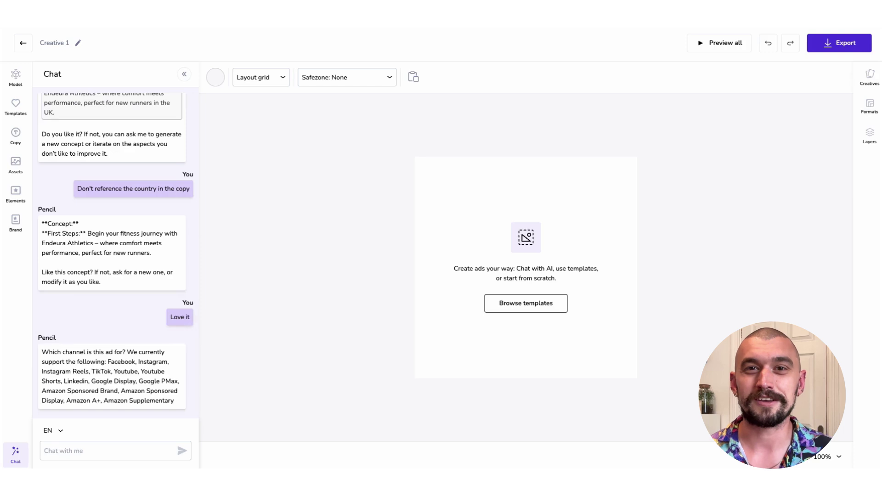
{"action": "type", "text": "Instagram"}
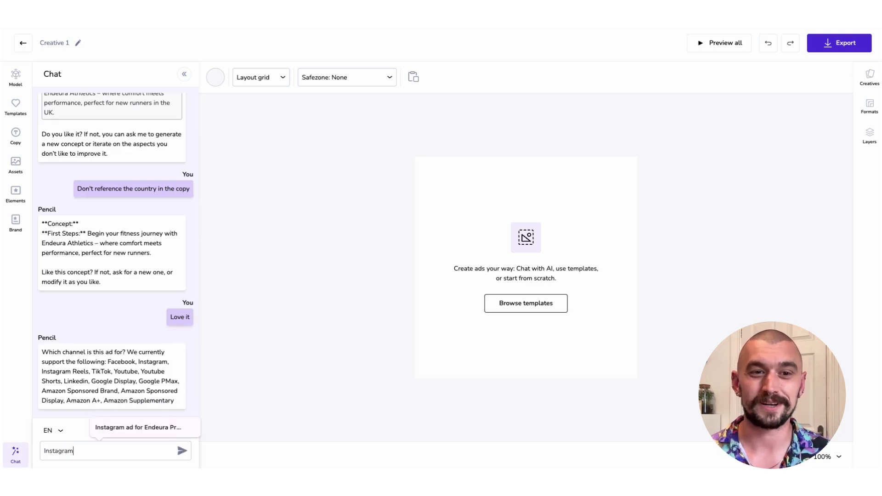
{"action": "key", "text": "Return"}
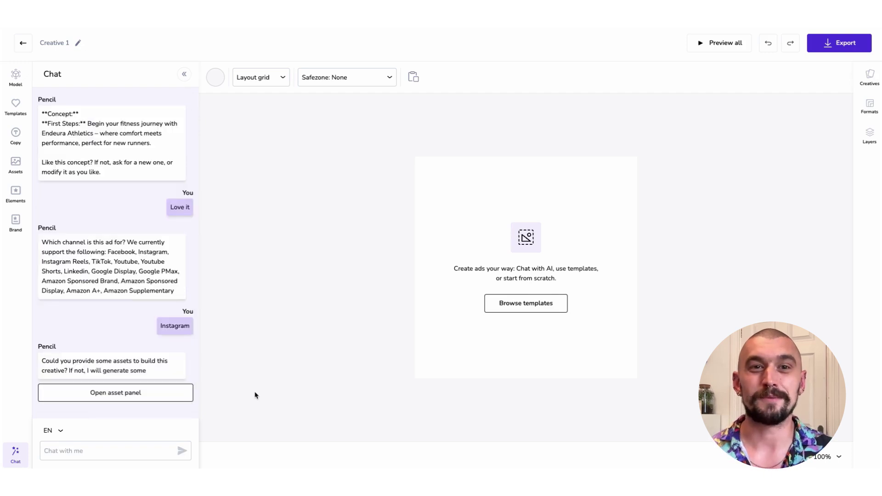
Open the asset library and set the Product filter to Select All.
{"action": "left_click", "coordinate": [135, 392]}
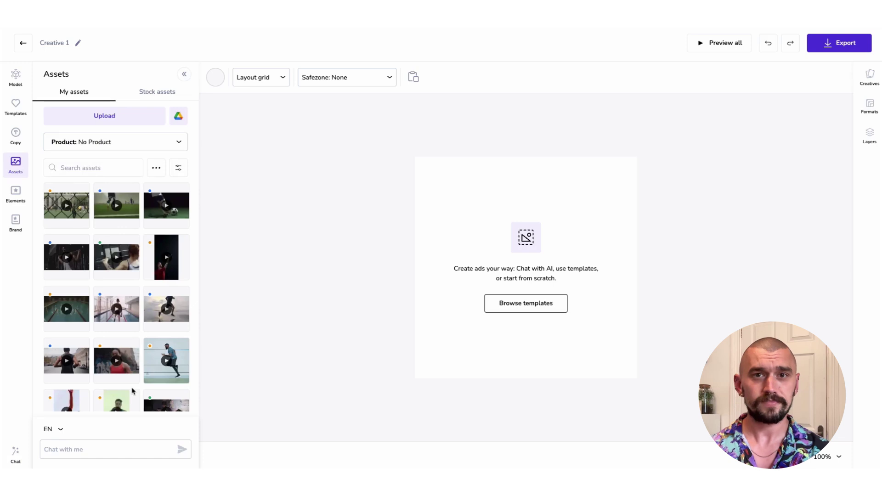
{"action": "scroll", "coordinate": [132, 391], "scroll_direction": "down", "scroll_amount": 3}
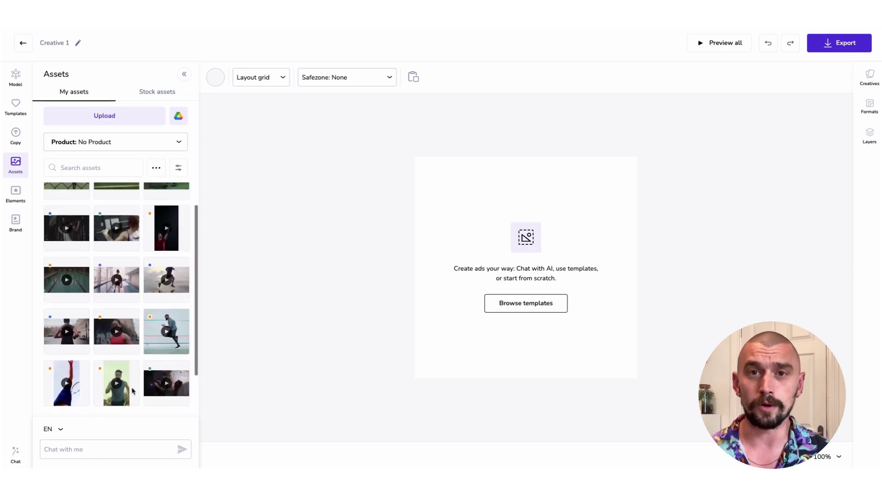
{"action": "scroll", "coordinate": [132, 391], "scroll_direction": "up", "scroll_amount": 3}
{"action": "scroll", "coordinate": [132, 391], "scroll_direction": "down", "scroll_amount": 3}
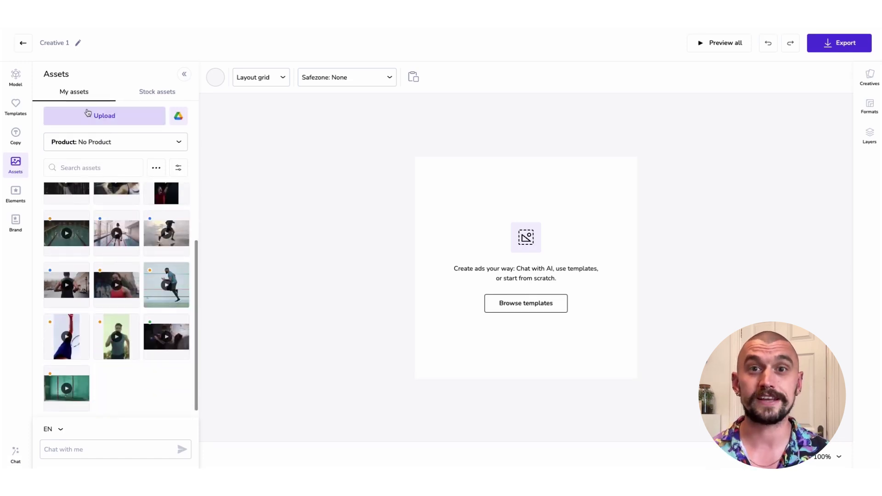
{"action": "left_click", "coordinate": [84, 148]}
{"action": "left_click", "coordinate": [62, 196]}
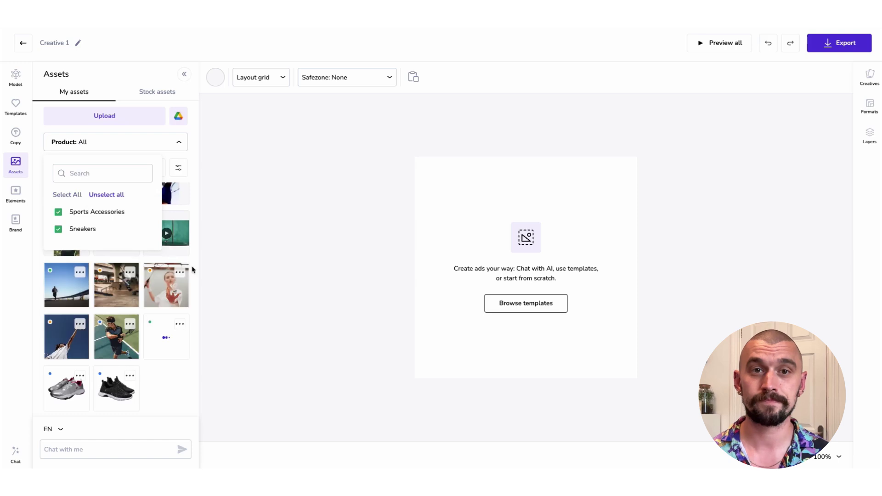
{"action": "left_click", "coordinate": [197, 288]}
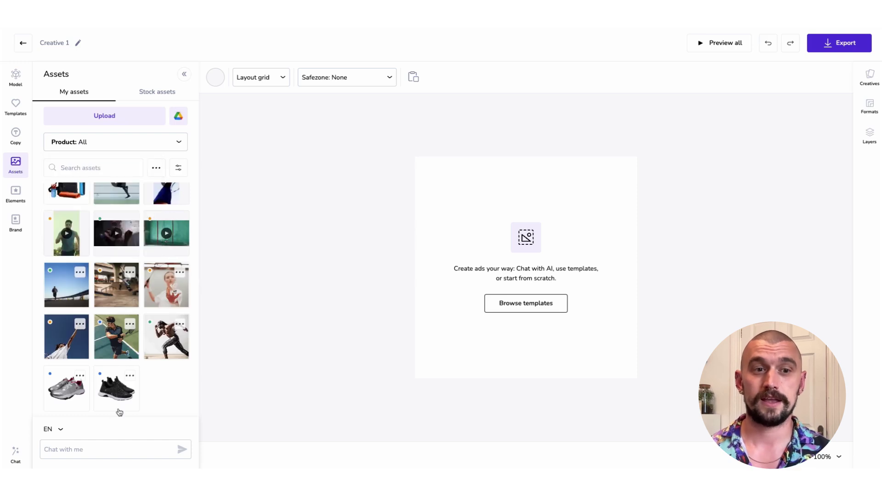
Select the silver and black sneakers plus the bridge and park runner photos.
{"action": "left_click", "coordinate": [62, 394]}
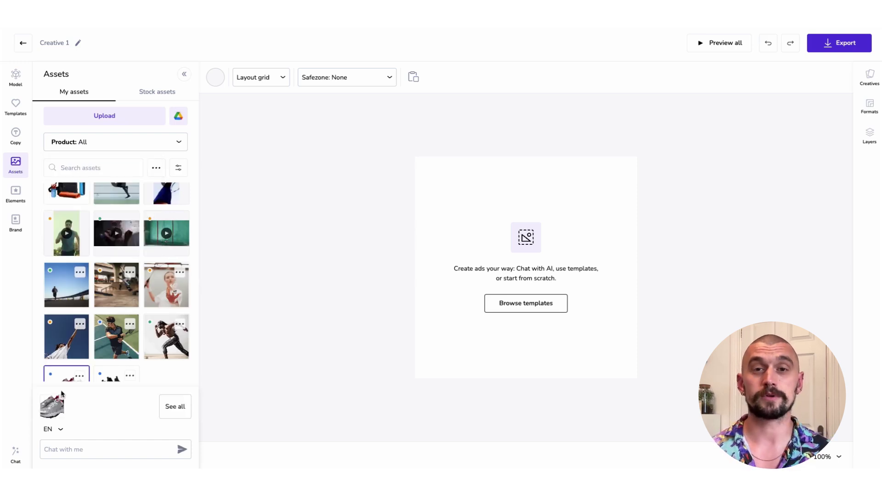
{"action": "left_click", "coordinate": [109, 378]}
{"action": "left_click", "coordinate": [60, 283]}
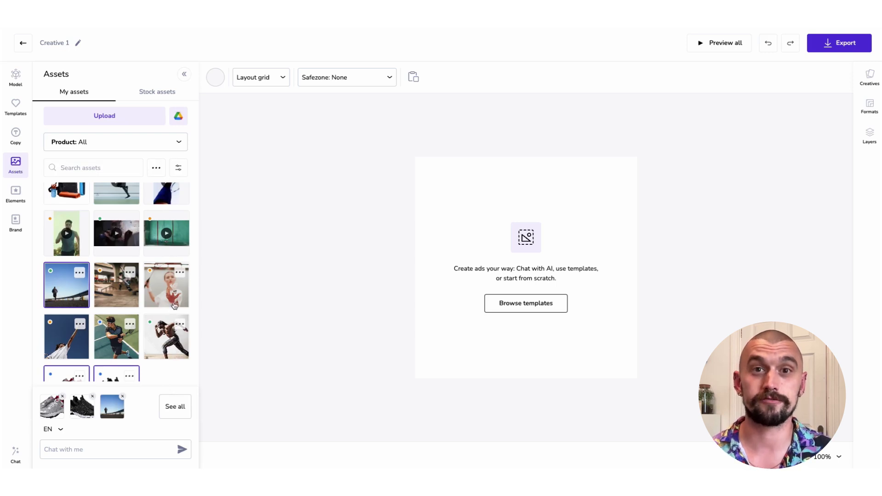
{"action": "scroll", "coordinate": [174, 306], "scroll_direction": "up", "scroll_amount": 3}
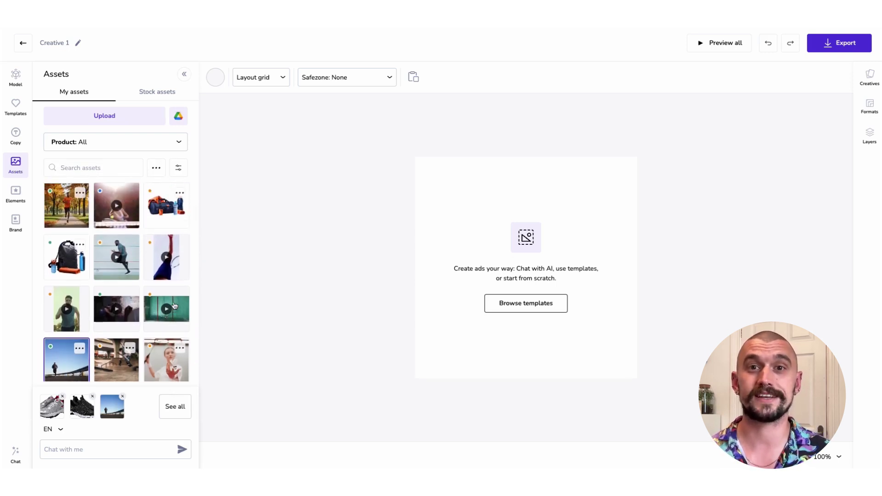
{"action": "left_click", "coordinate": [64, 224]}
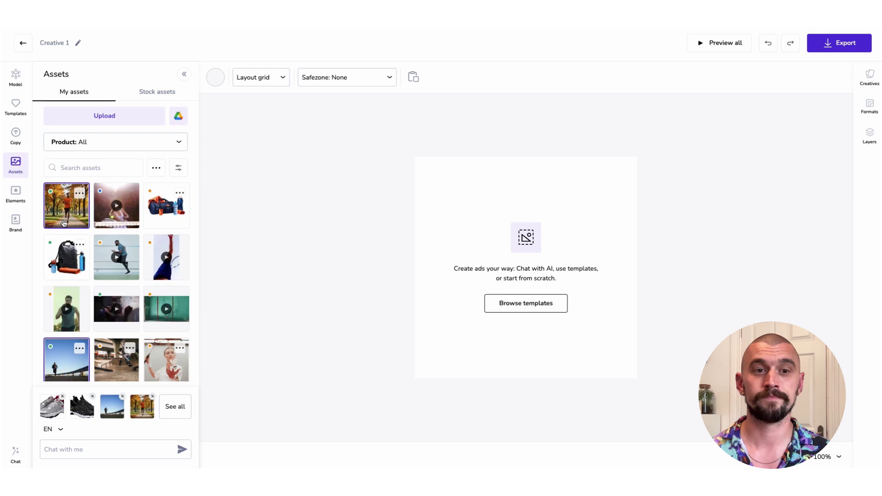
Send the four assets, then place the 'First steps to fitness success' storyboard on the canvas.
{"action": "left_click", "coordinate": [181, 449]}
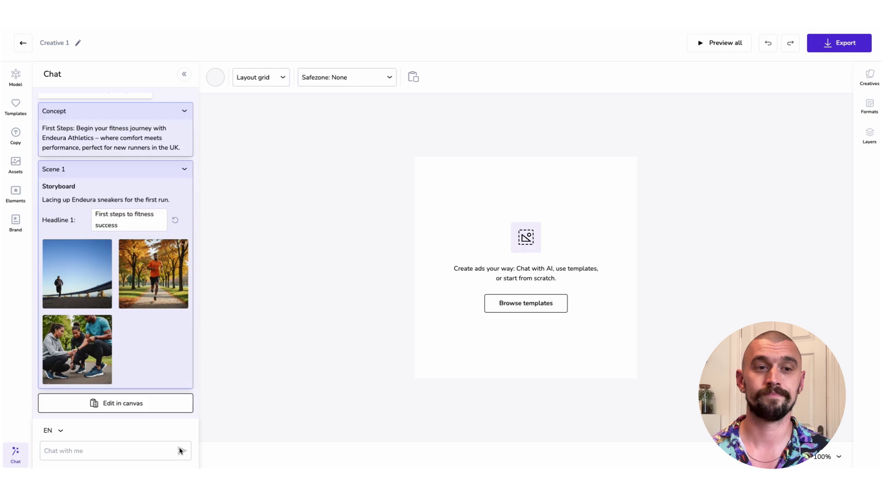
{"action": "left_click", "coordinate": [150, 407]}
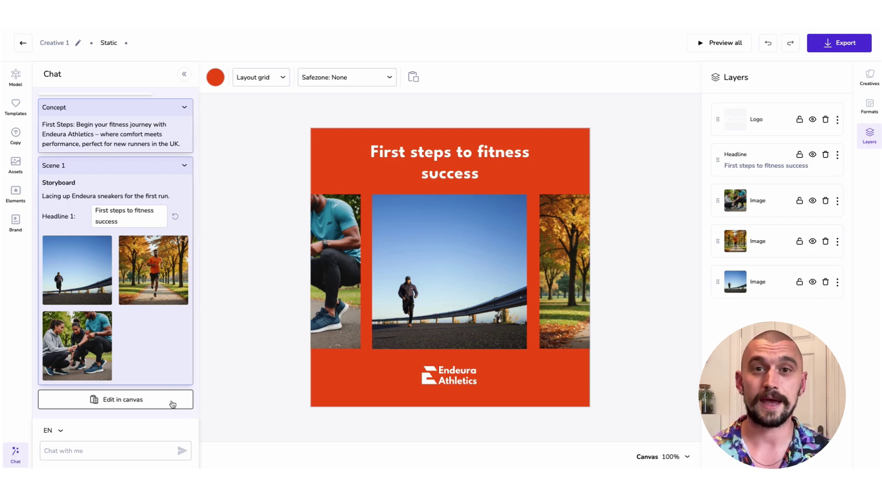
Return to the home page and start a new creative from Static Templates 2.
{"action": "left_click", "coordinate": [23, 43]}
{"action": "left_click", "coordinate": [20, 106]}
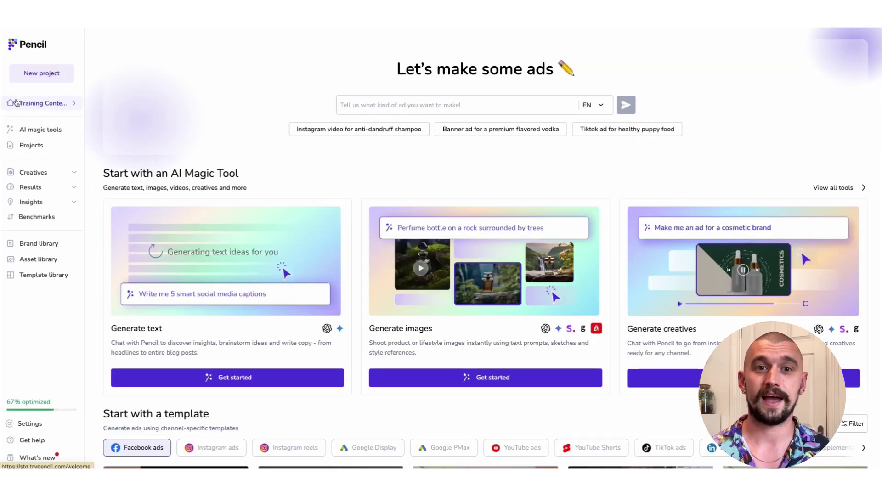
{"action": "scroll", "coordinate": [398, 194], "scroll_direction": "down", "scroll_amount": 7}
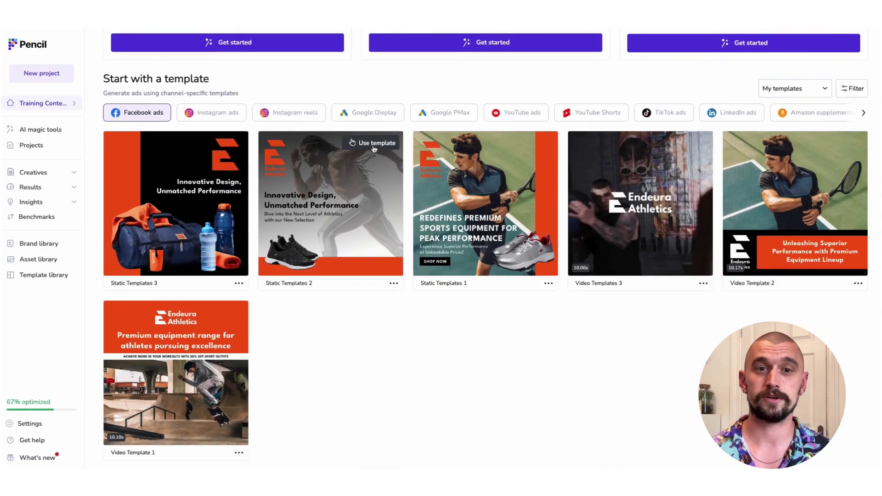
{"action": "left_click", "coordinate": [373, 148]}
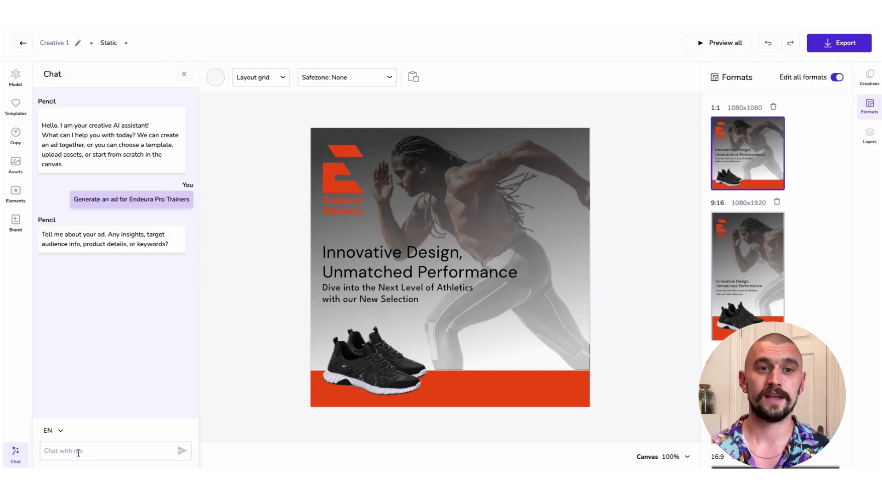
Send the UK runners aged 30–45 brief and approve the First Steps concept with 'Love it'.
{"action": "left_click", "coordinate": [78, 451]}
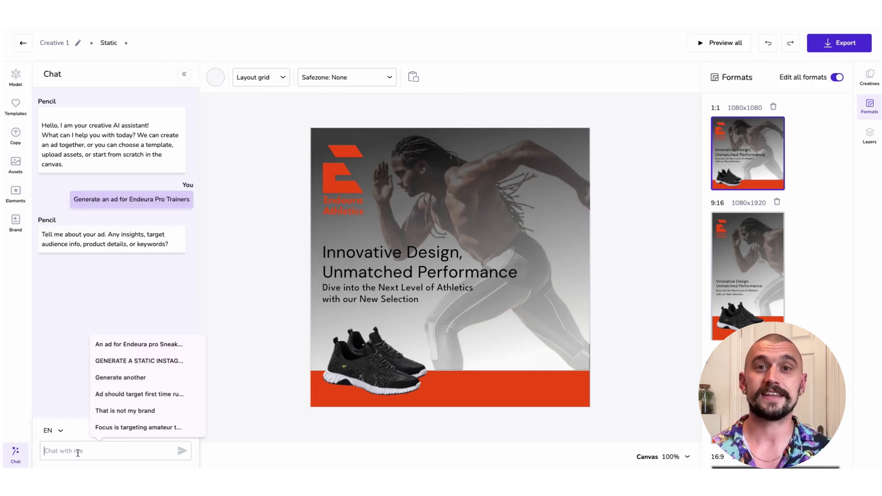
{"action": "key", "text": "ctrl+v"}
{"action": "key", "text": "Return"}
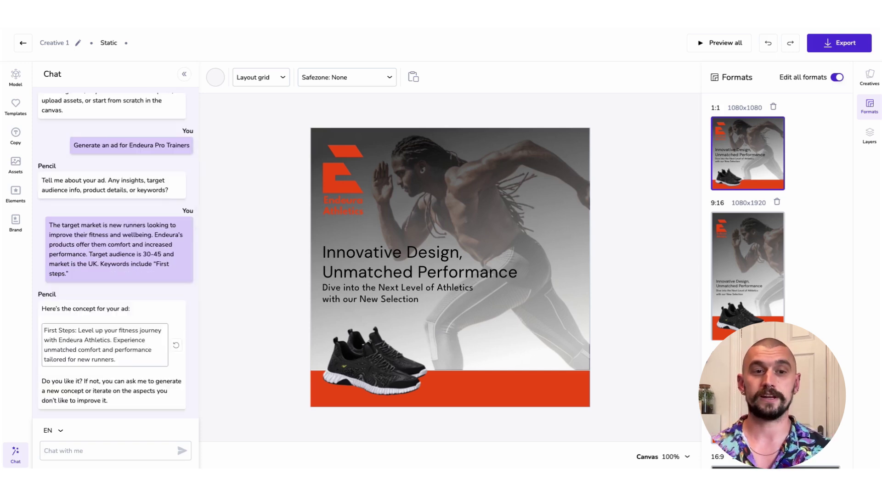
{"action": "left_click", "coordinate": [70, 457]}
{"action": "type", "text": "Love it"}
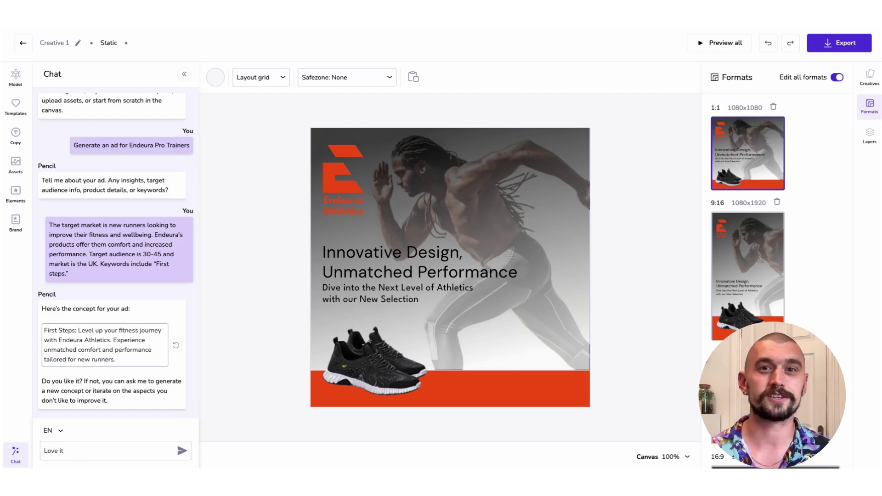
{"action": "key", "text": "Return"}
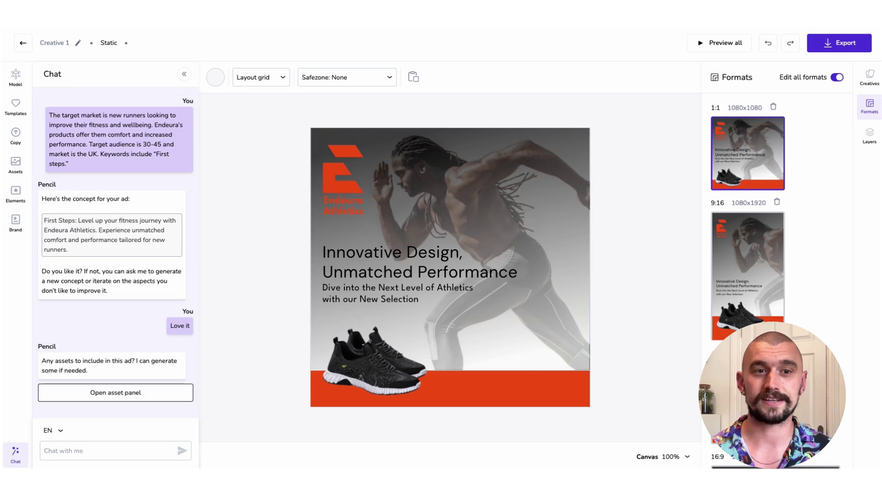
Attach the black sneaker image from all products' assets and send it to the assistant.
{"action": "left_click", "coordinate": [135, 394]}
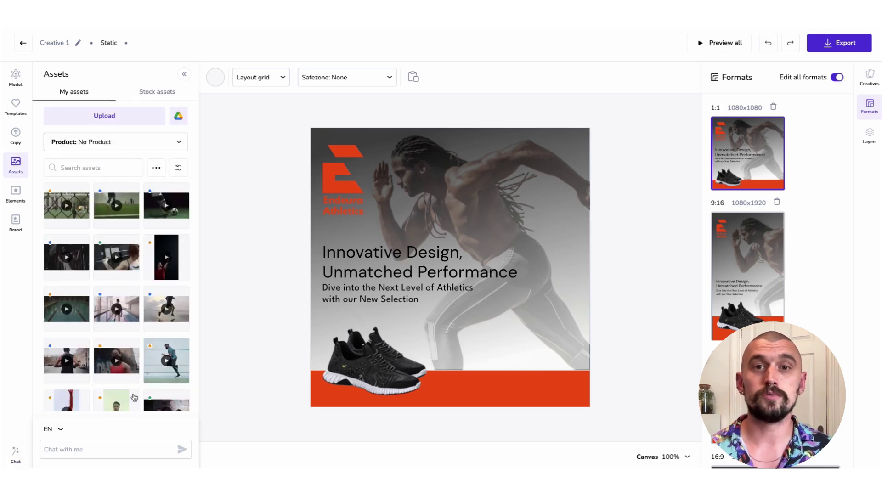
{"action": "left_click", "coordinate": [125, 147]}
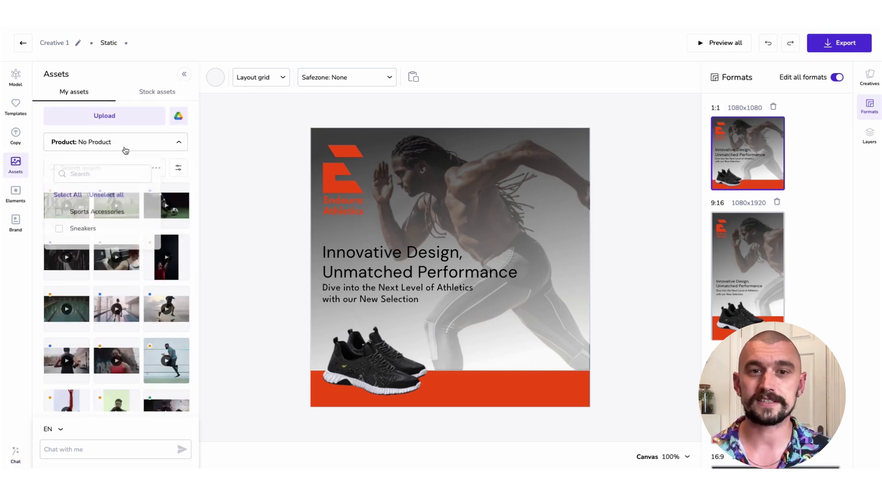
{"action": "left_click", "coordinate": [64, 195]}
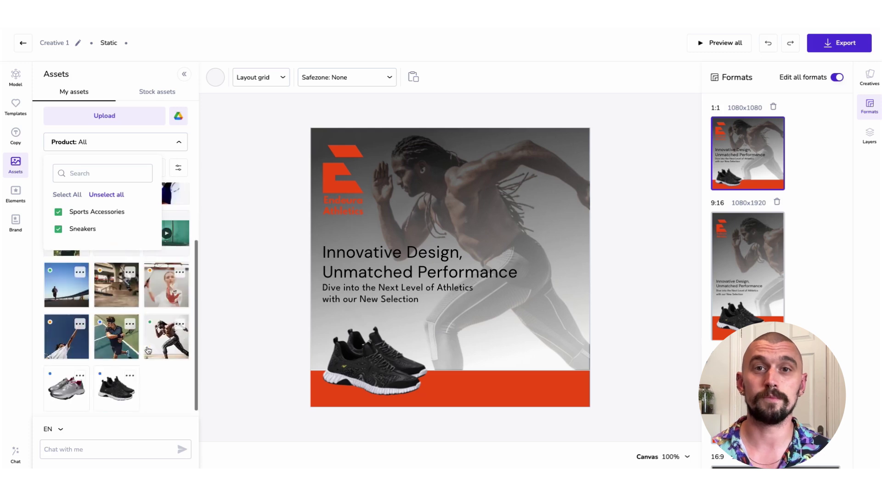
{"action": "left_click", "coordinate": [116, 388]}
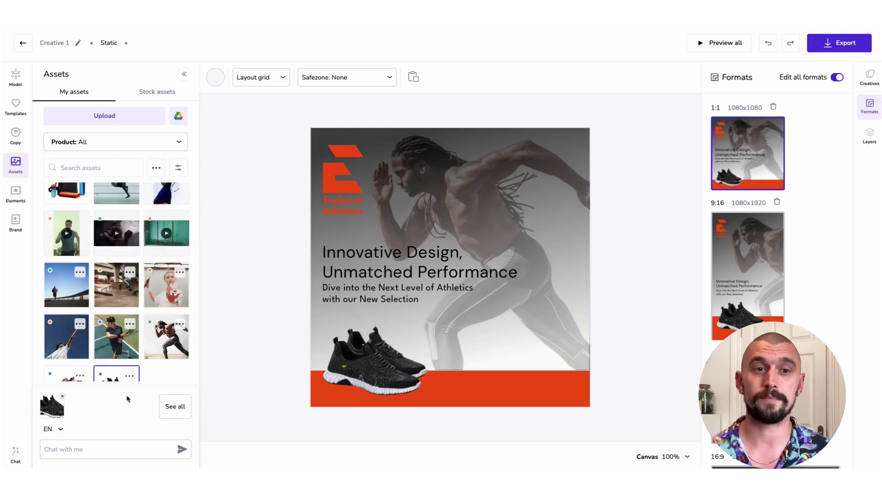
{"action": "left_click", "coordinate": [182, 451]}
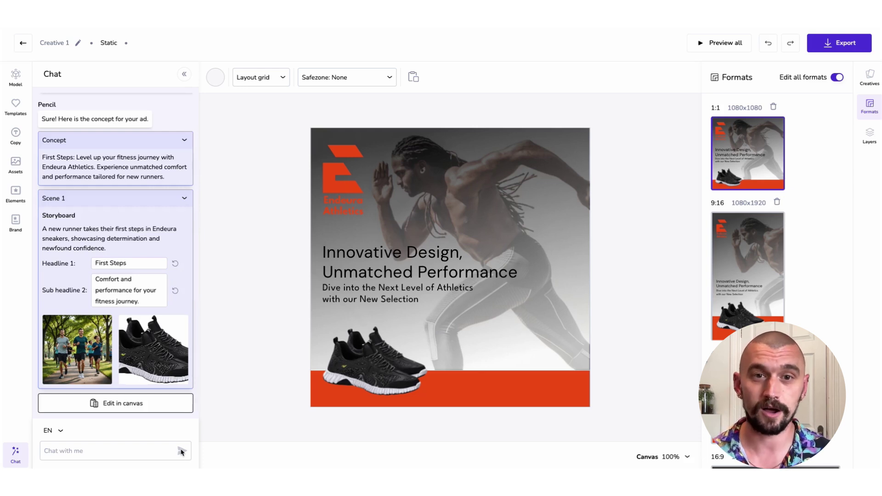
Apply the Scene 1 First Steps storyboard to the canvas with Edit in canvas.
{"action": "left_click", "coordinate": [157, 406]}
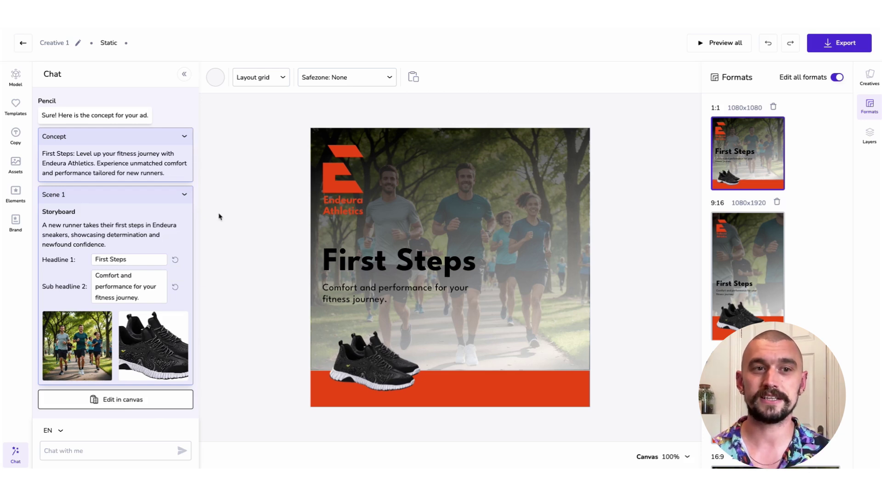
Browse the Copy, Assets, Elements, Brand and Templates panels, ending on the Model list.
{"action": "left_click", "coordinate": [12, 138]}
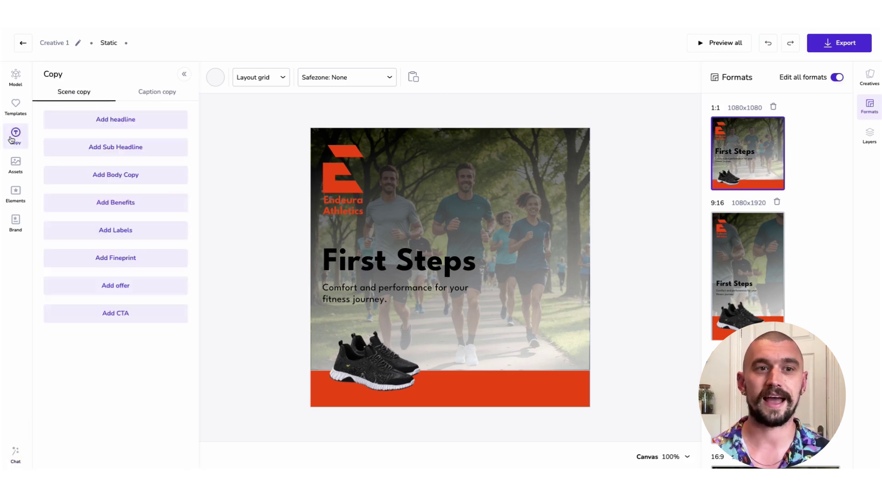
{"action": "left_click", "coordinate": [16, 162]}
{"action": "left_click", "coordinate": [18, 197]}
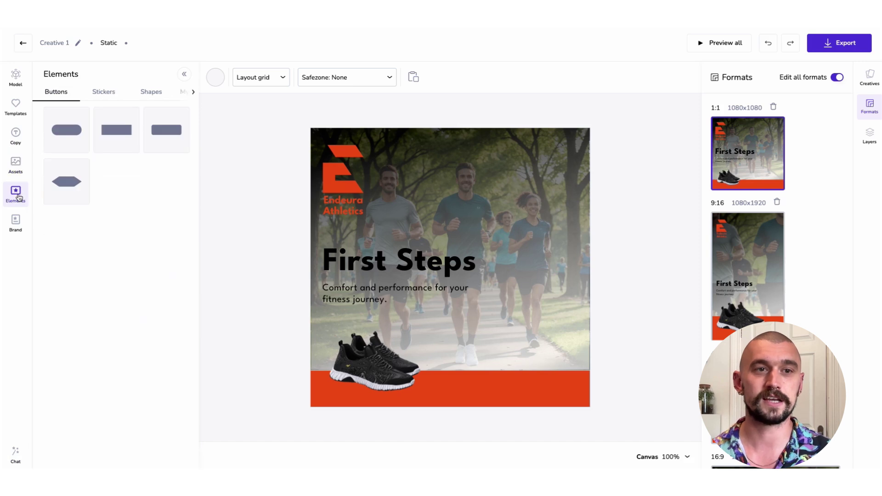
{"action": "left_click", "coordinate": [16, 222]}
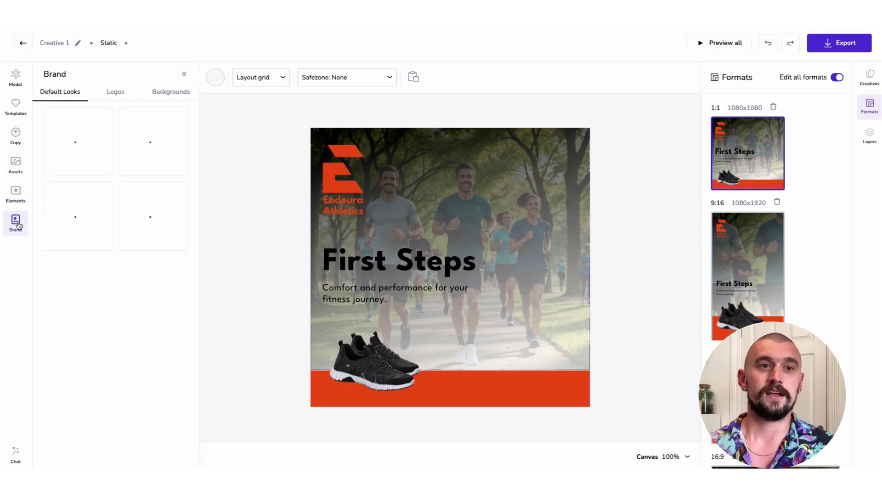
{"action": "left_click", "coordinate": [18, 110]}
{"action": "left_click", "coordinate": [16, 85]}
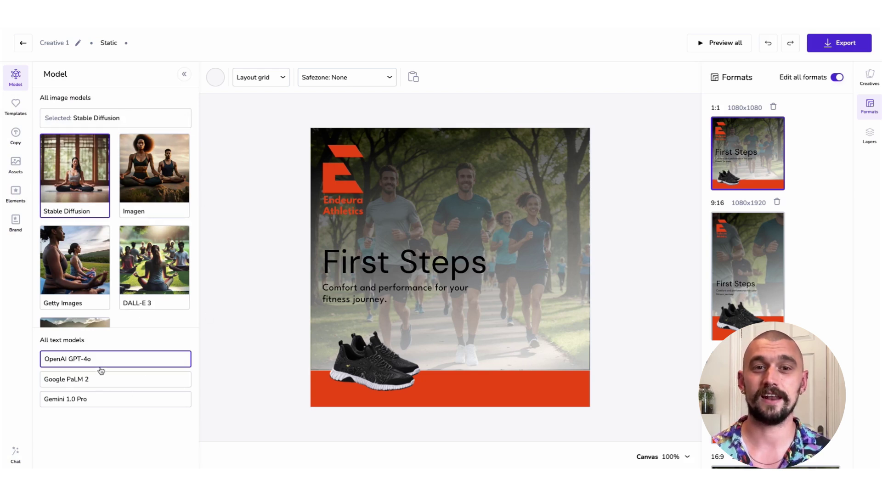
AI-generate a 45-character-max subheadline highlighting Endeura Pro Trainers for new runners and apply it.
{"action": "left_click", "coordinate": [351, 292]}
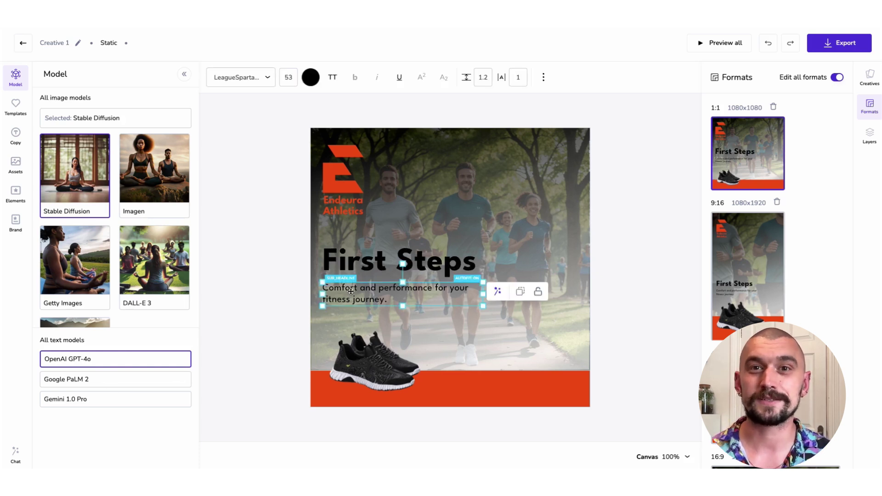
{"action": "left_click", "coordinate": [497, 291]}
{"action": "left_click", "coordinate": [538, 294]}
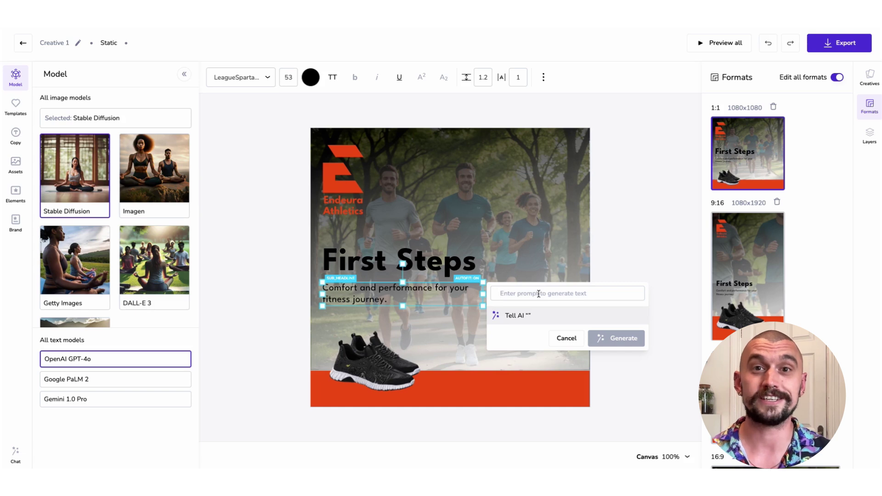
{"action": "type", "text": "Generate a he"}
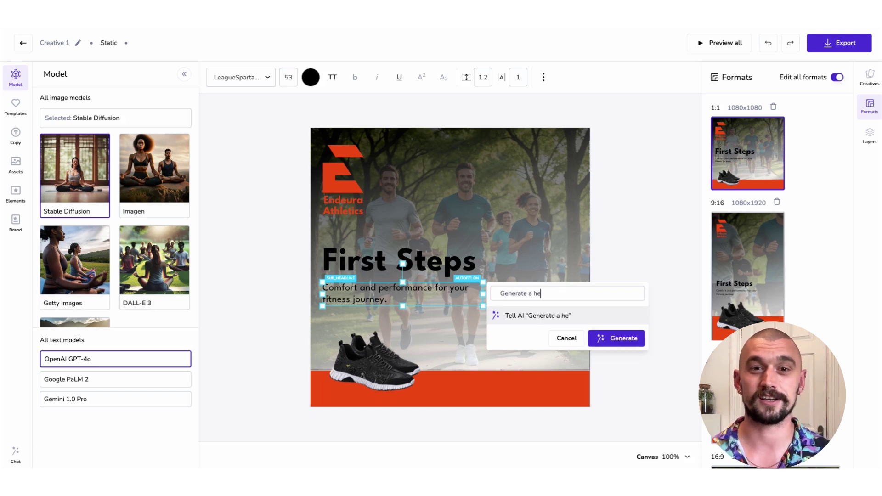
{"action": "type", "text": "ader ("}
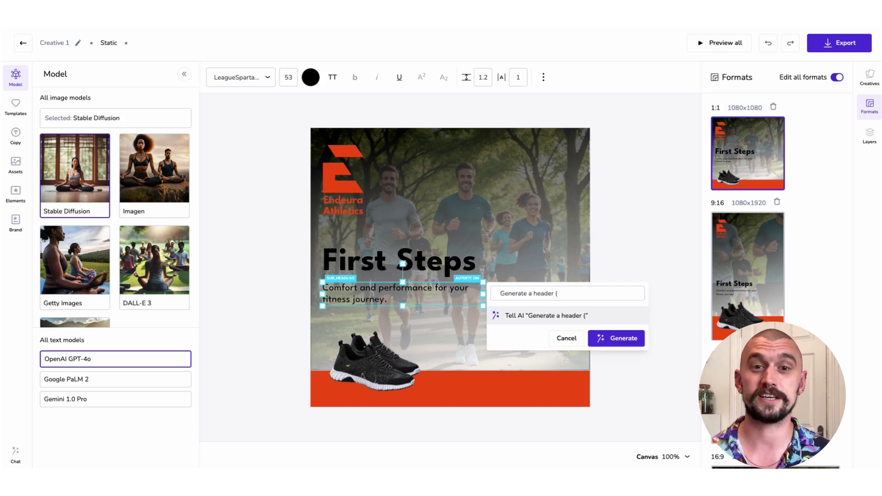
{"action": "type", "text": "maximum"}
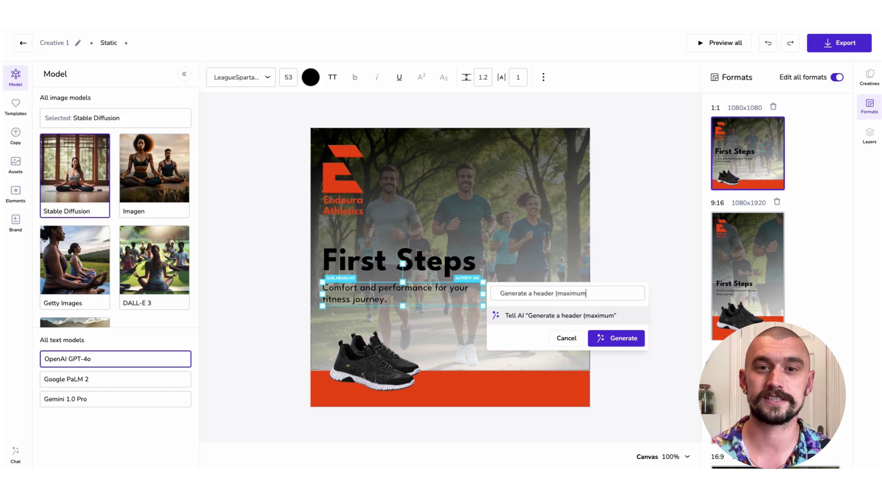
{"action": "type", "text": " 4"}
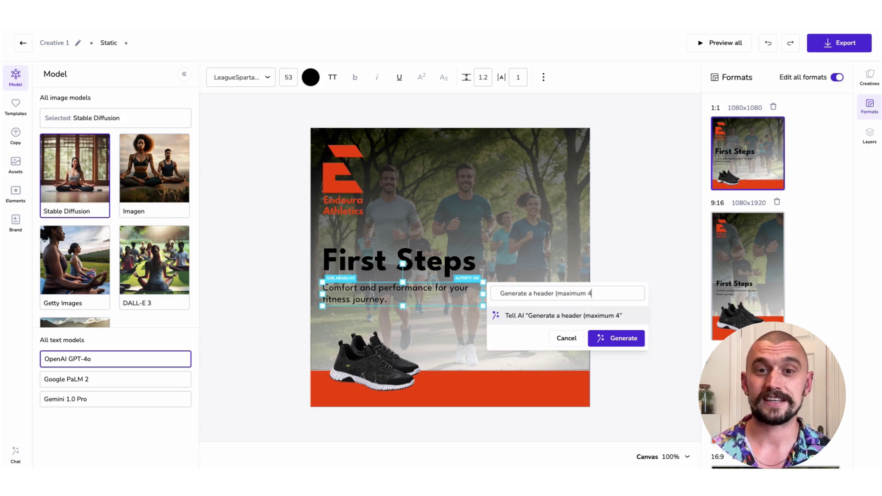
{"action": "type", "text": "5 characters"}
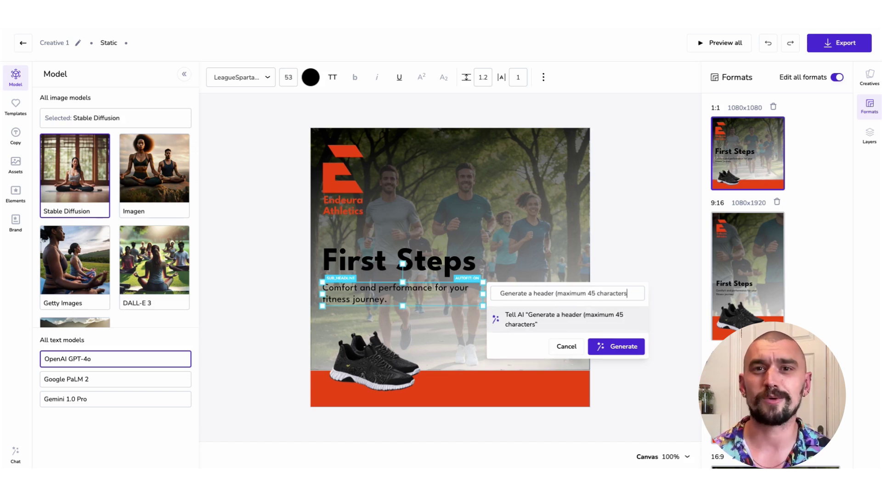
{"action": "type", "text": ") to hughlugh"}
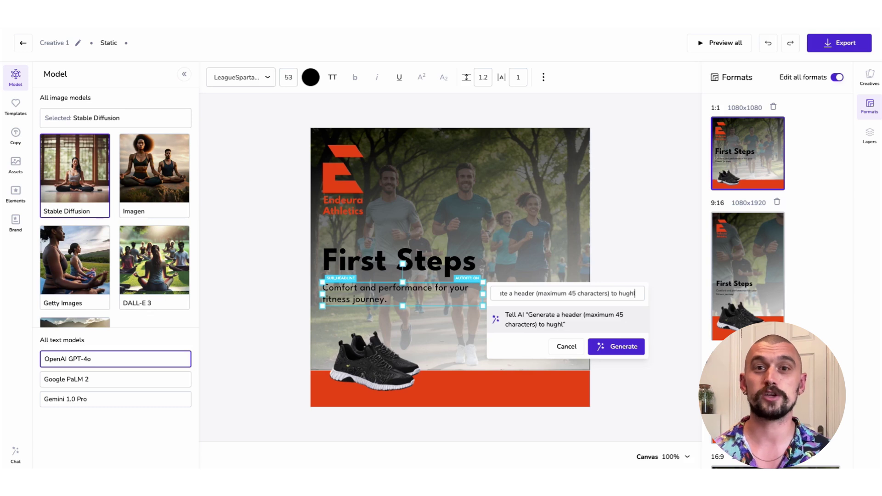
{"action": "key", "text": "BackSpace"}
{"action": "key", "text": "BackSpace"}
{"action": "key", "text": "BackSpace"}
{"action": "key", "text": "BackSpace"}
{"action": "key", "text": "BackSpace"}
{"action": "key", "text": "BackSpace"}
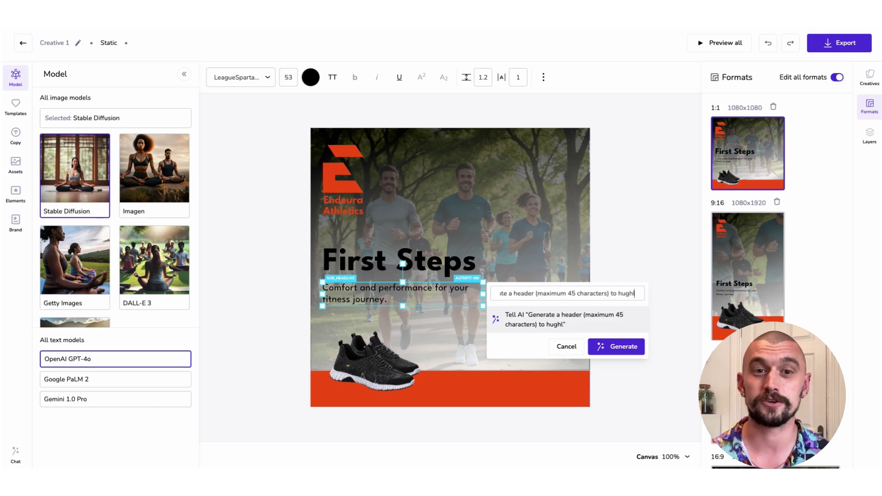
{"action": "key", "text": "BackSpace"}
{"action": "type", "text": "ighl"}
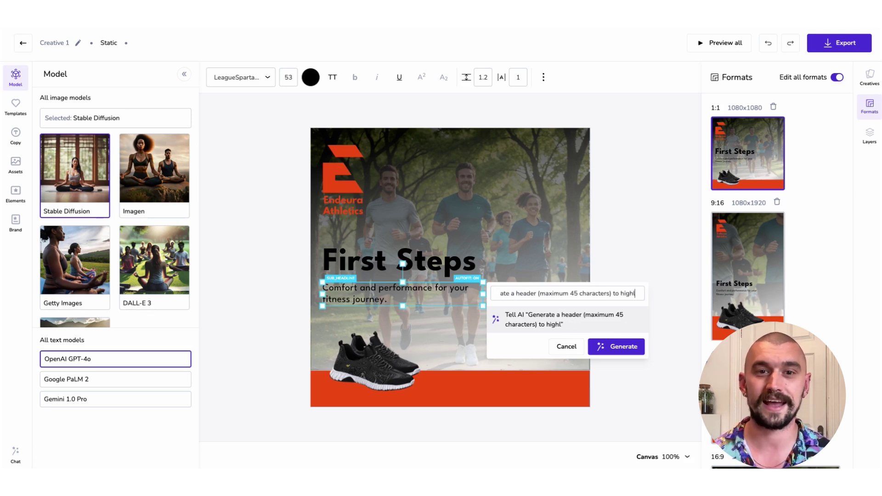
{"action": "type", "text": "ight the comfort and perfor"}
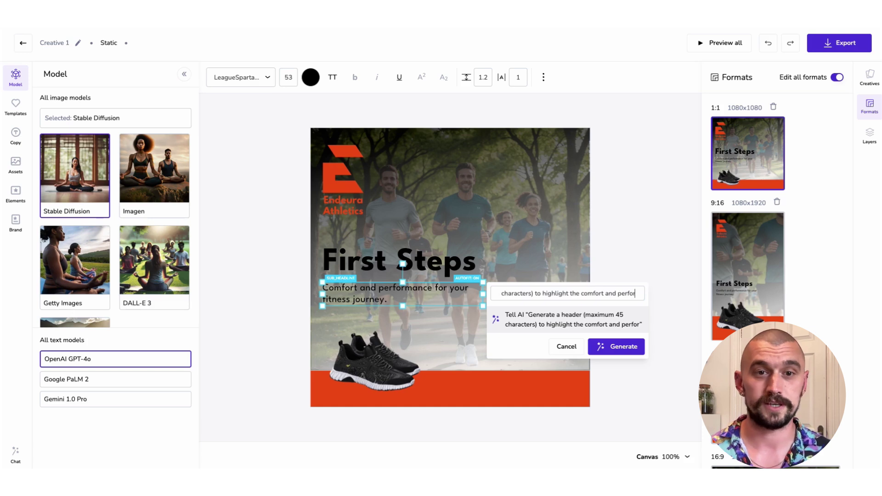
{"action": "type", "text": "mancxe"}
{"action": "key", "text": "BackSpace"}
{"action": "key", "text": "BackSpace"}
{"action": "type", "text": "e "}
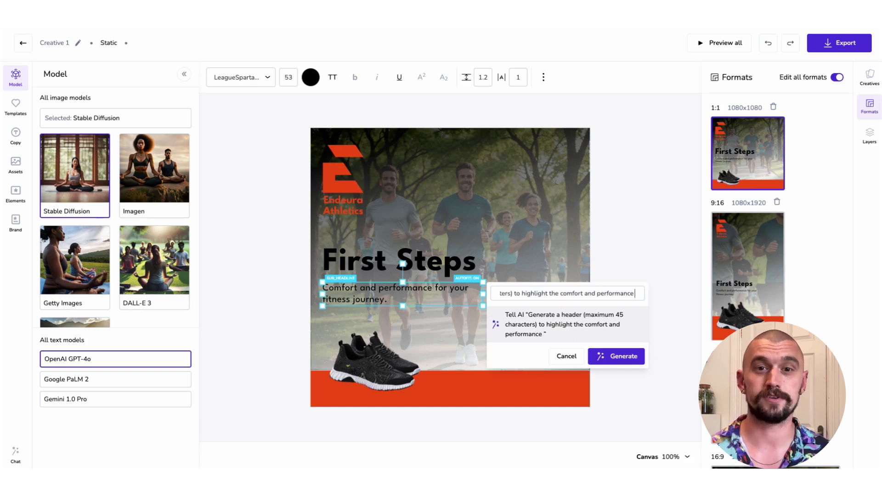
{"action": "type", "text": "of Ende"}
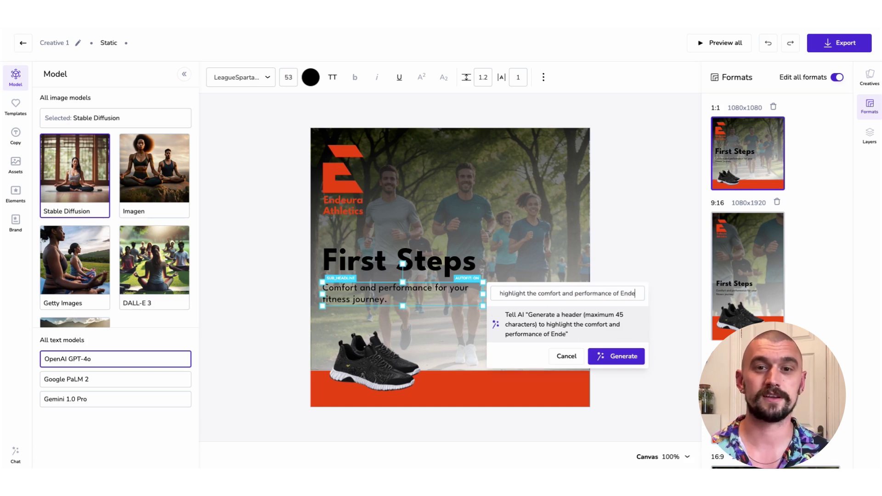
{"action": "type", "text": "ura Pro"}
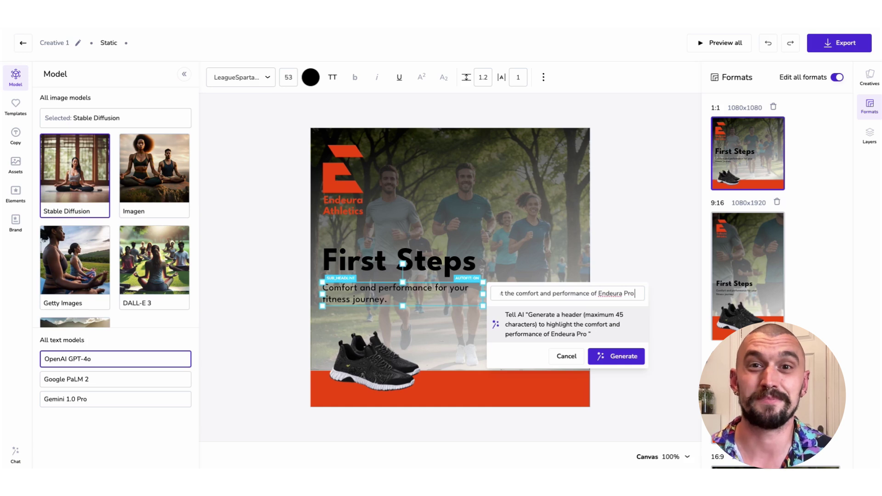
{"action": "type", "text": " Trainer"}
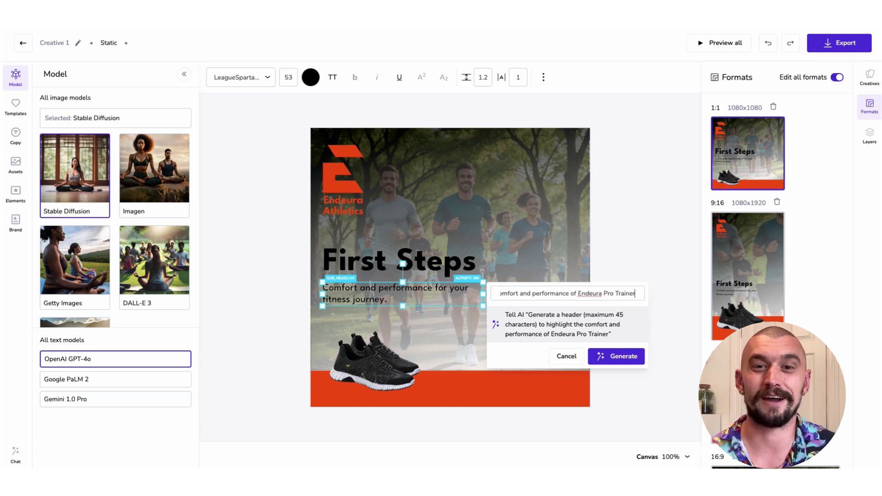
{"action": "type", "text": "s for new runners"}
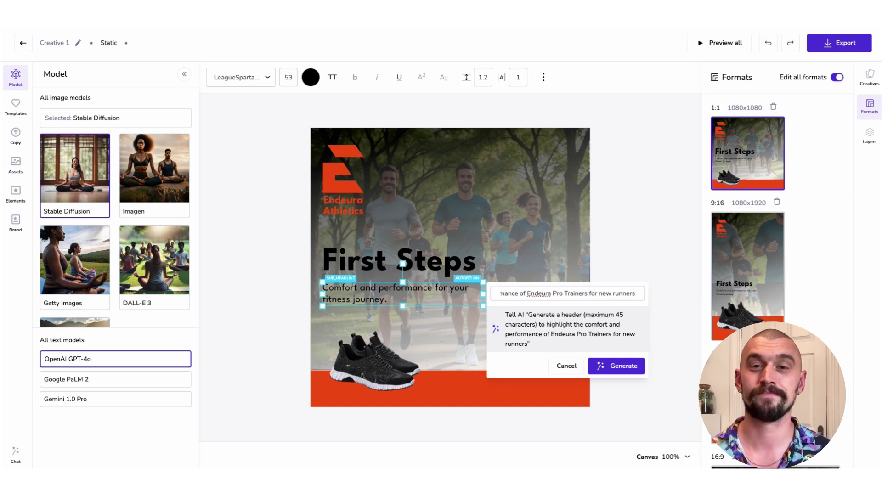
{"action": "left_click", "coordinate": [614, 365]}
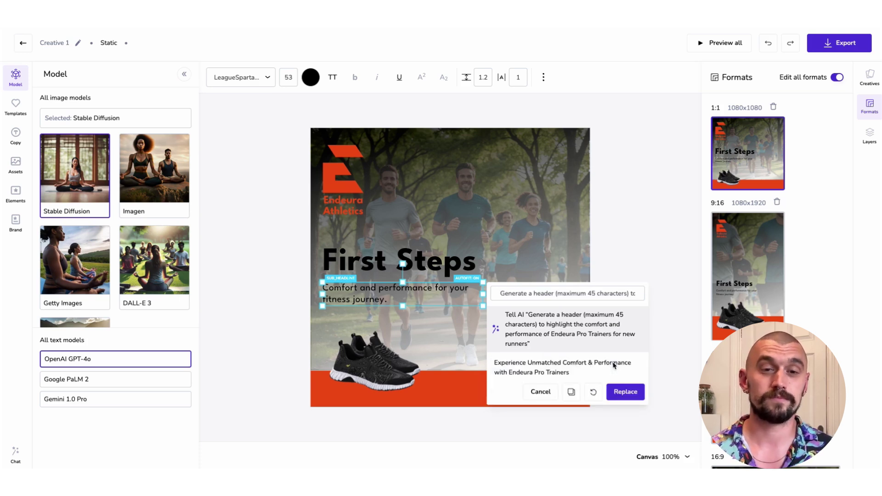
{"action": "left_click", "coordinate": [624, 391]}
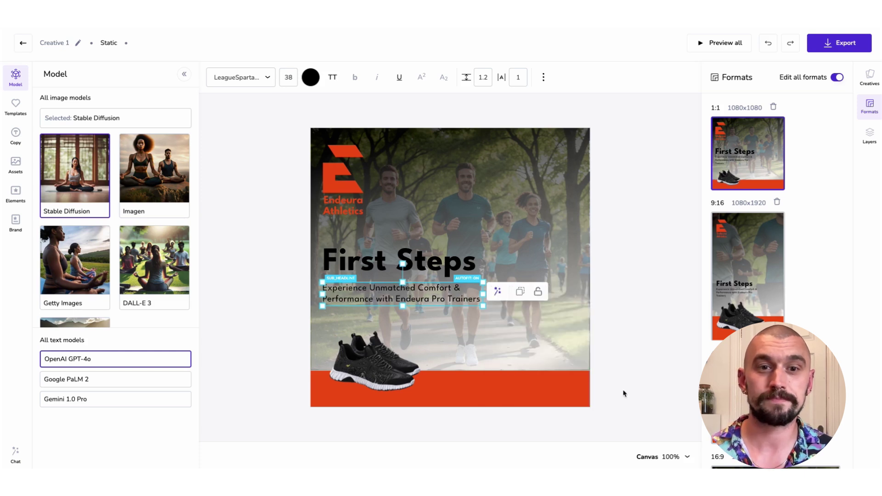
Show the ad's layers and select the park-runners background image layer.
{"action": "left_click", "coordinate": [633, 320]}
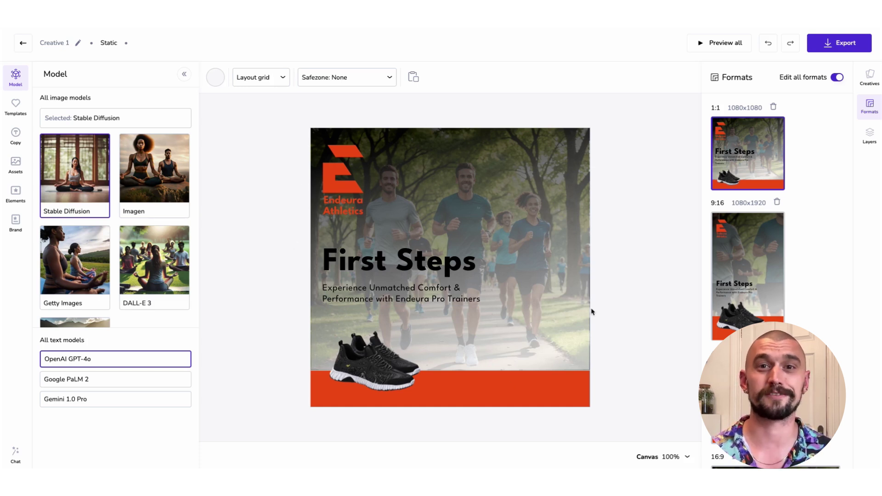
{"action": "left_click", "coordinate": [874, 139]}
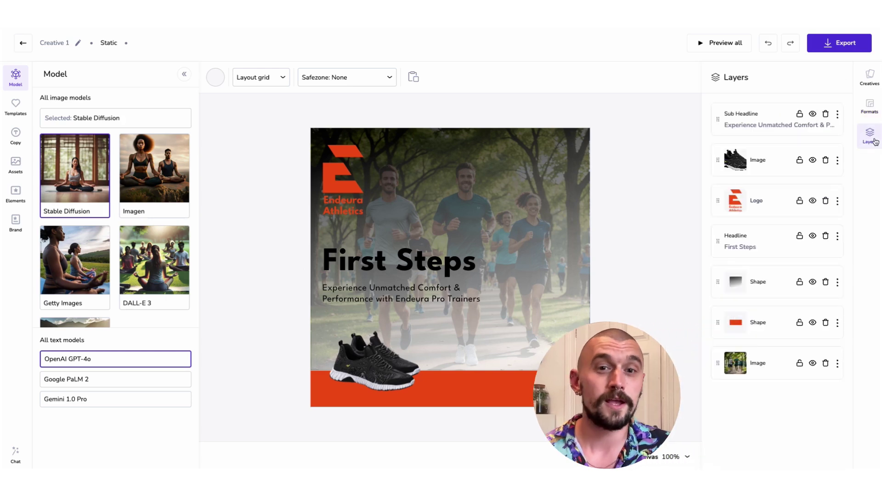
{"action": "left_click", "coordinate": [736, 371]}
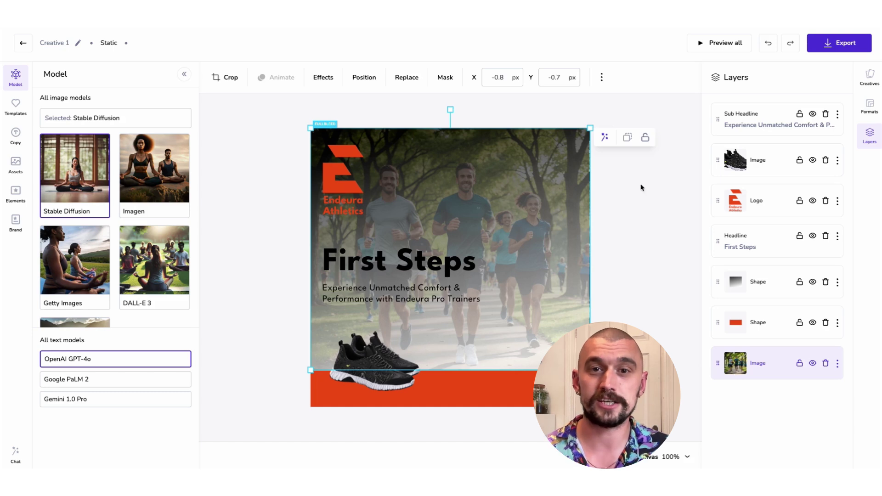
Pick Adobe Firefly as the image model and write a prompt for a woman running on a beach at golden-hour dusk.
{"action": "left_click", "coordinate": [603, 137]}
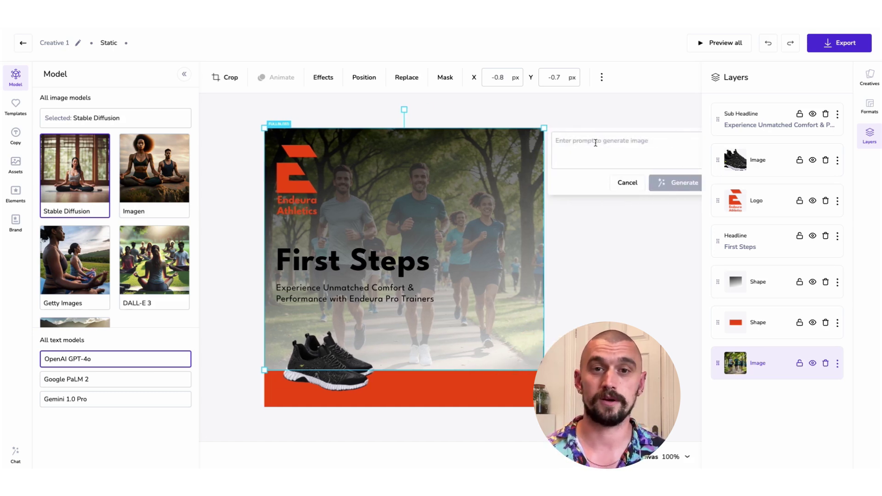
{"action": "type", "text": "Generate "}
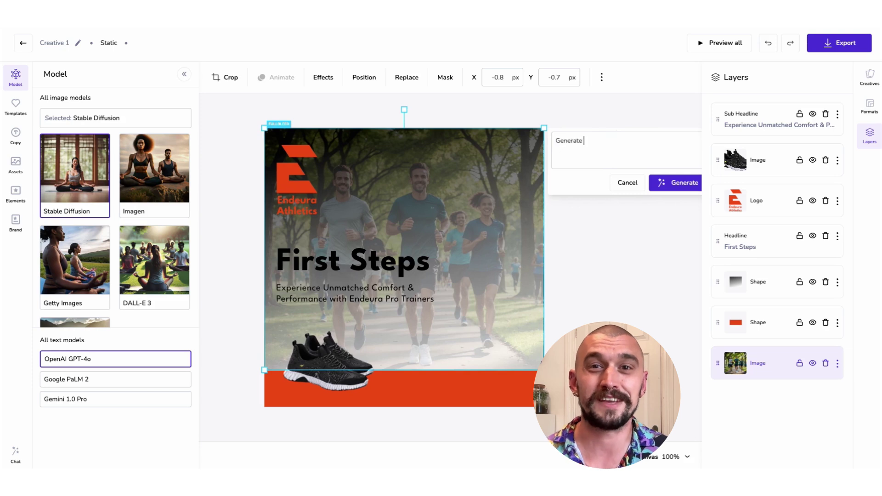
{"action": "type", "text": "a"}
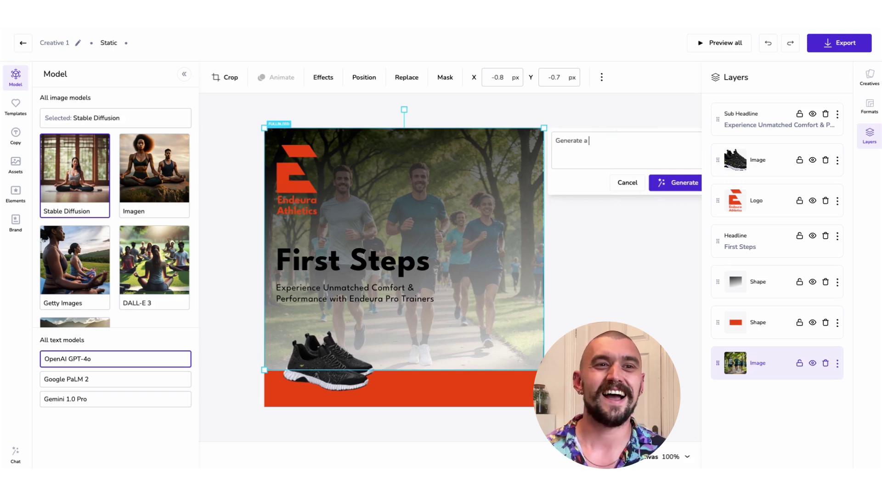
{"action": "key", "text": "BackSpace"}
{"action": "key", "text": "BackSpace"}
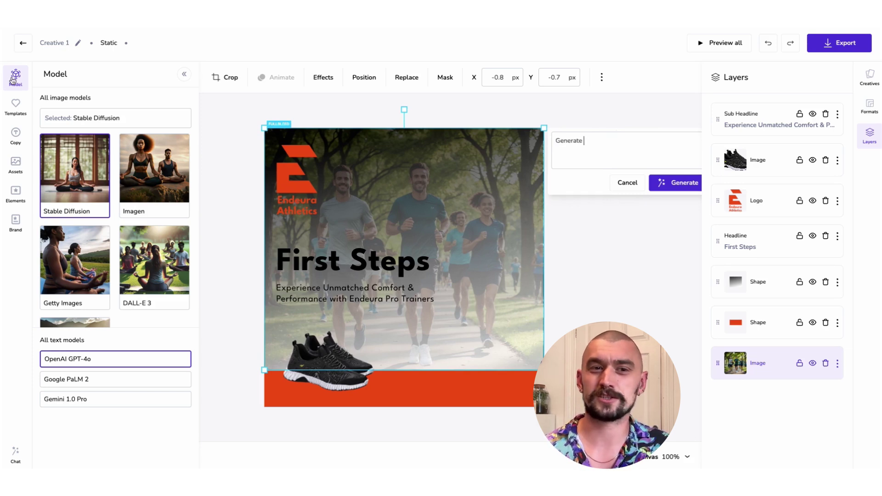
{"action": "scroll", "coordinate": [142, 281], "scroll_direction": "down", "scroll_amount": 3}
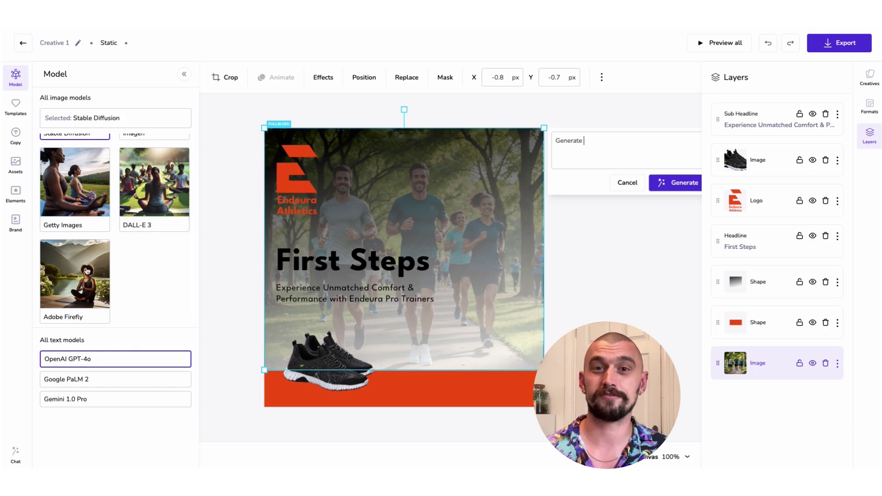
{"action": "left_click", "coordinate": [87, 271]}
{"action": "scroll", "coordinate": [152, 240], "scroll_direction": "up", "scroll_amount": 2}
{"action": "type", "text": "a"}
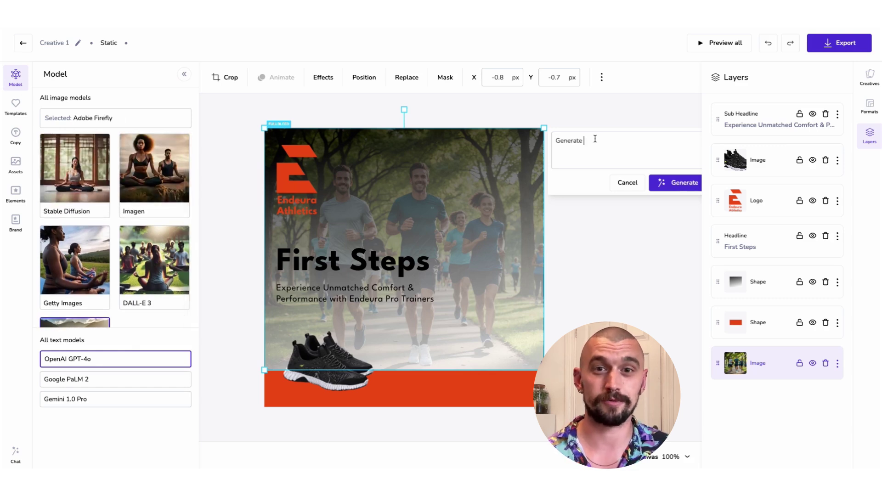
{"action": "type", "text": " ph"}
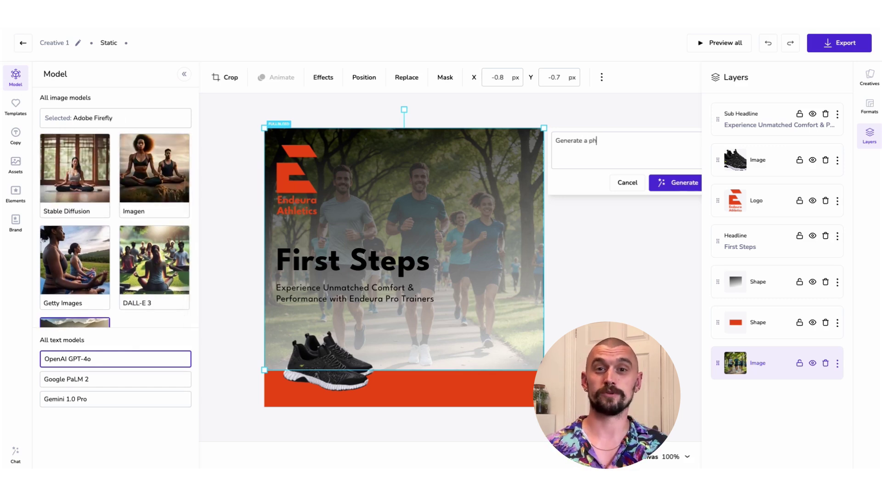
{"action": "type", "text": "oto of"}
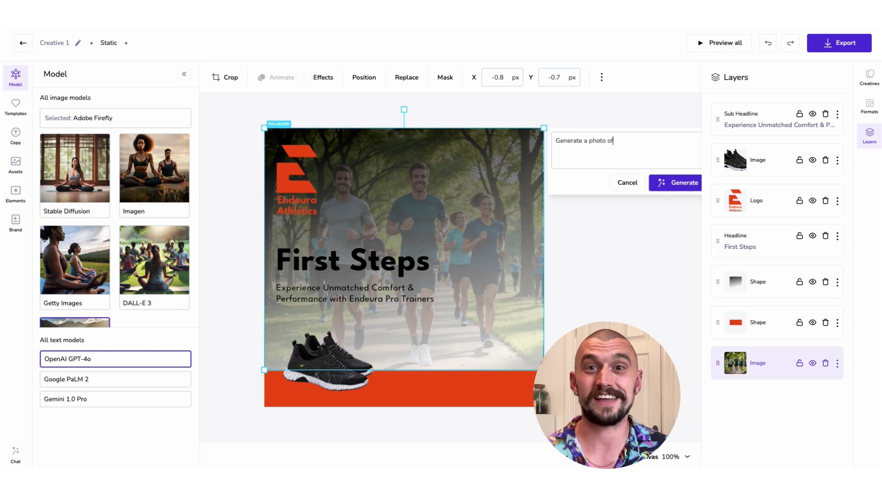
{"action": "type", "text": " a woman runn"}
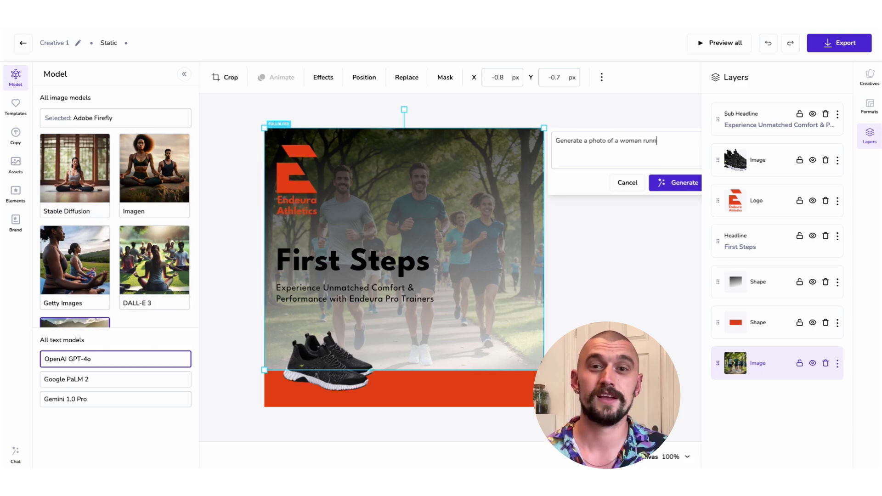
{"action": "type", "text": "ing along a beach"}
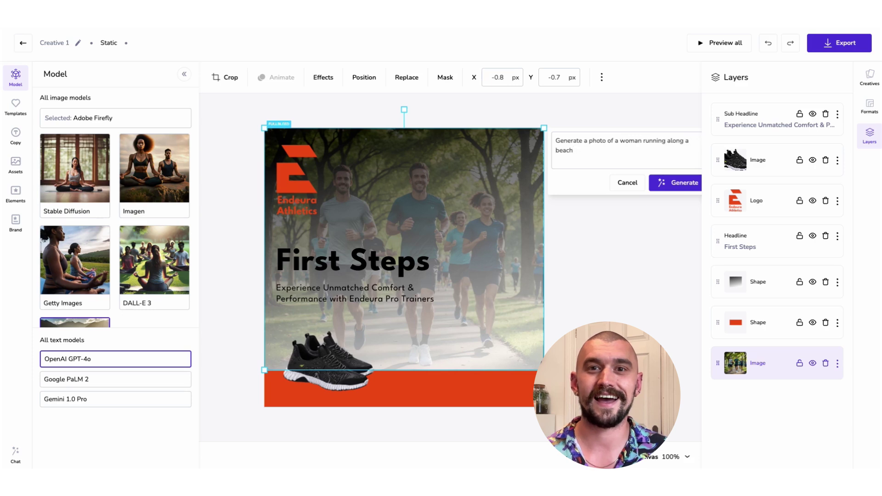
{"action": "type", "text": " at du"}
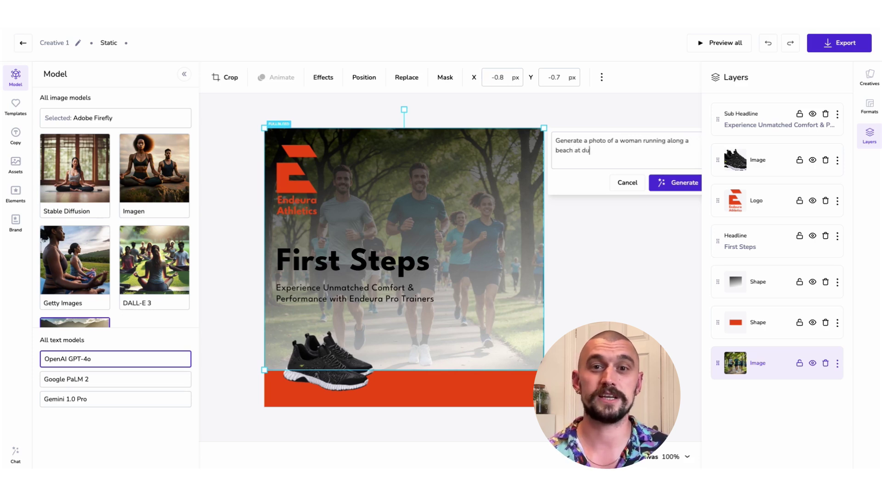
{"action": "type", "text": "sk. Golden "}
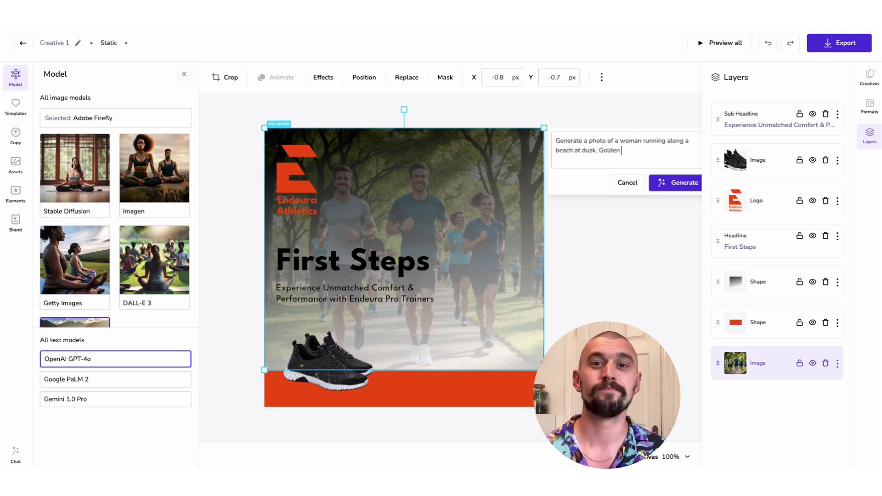
{"action": "type", "text": "hour. orang"}
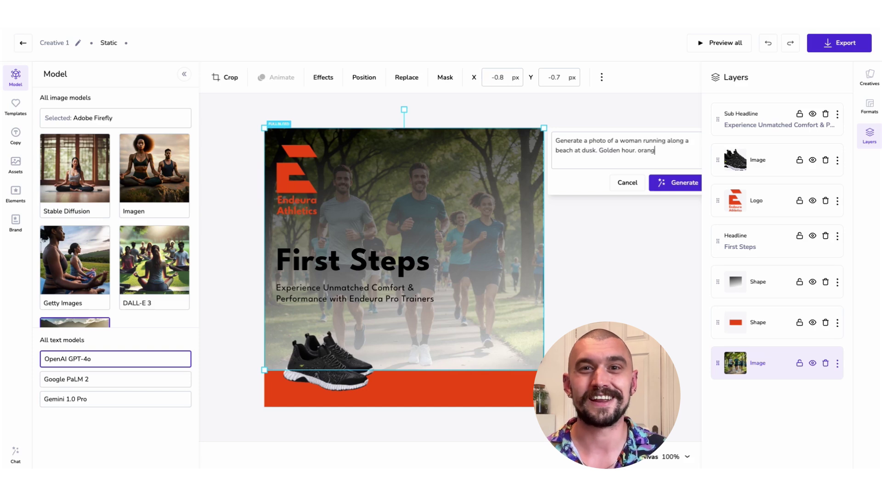
{"action": "type", "text": "e tones."}
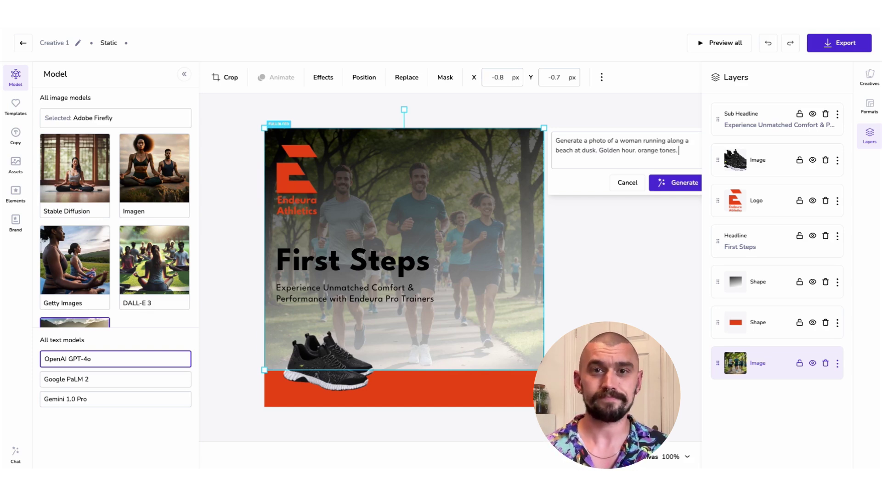
{"action": "type", "text": " Figure is"}
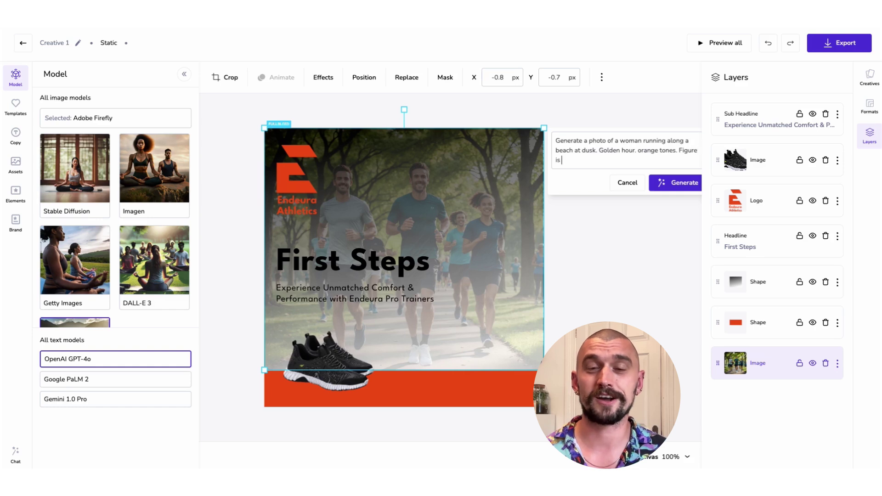
{"action": "type", "text": " silhouett"}
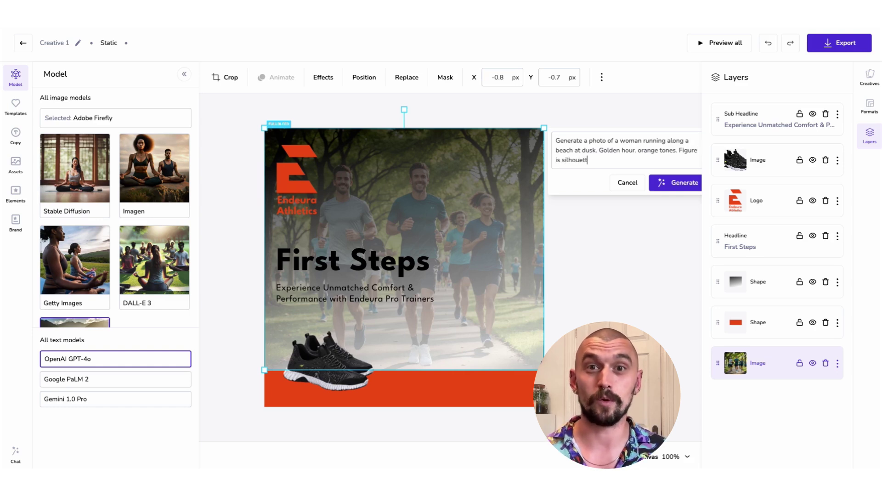
{"action": "type", "text": "ed."}
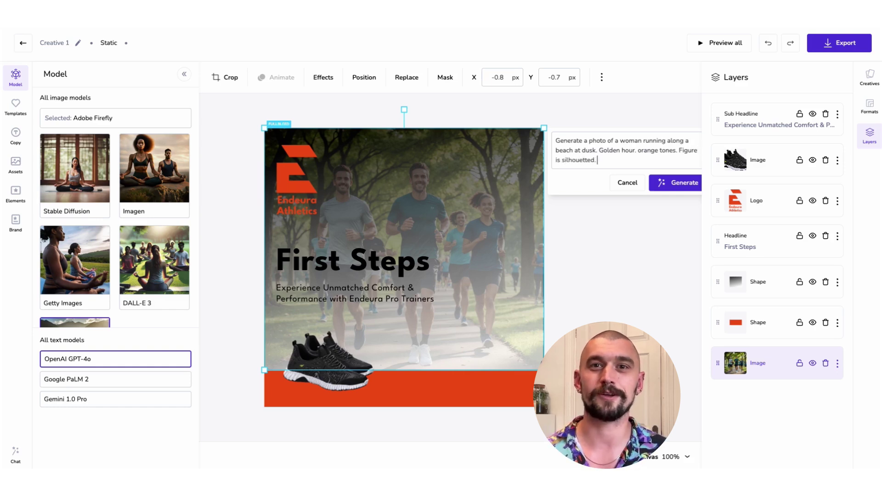
{"action": "type", "text": " Lens "}
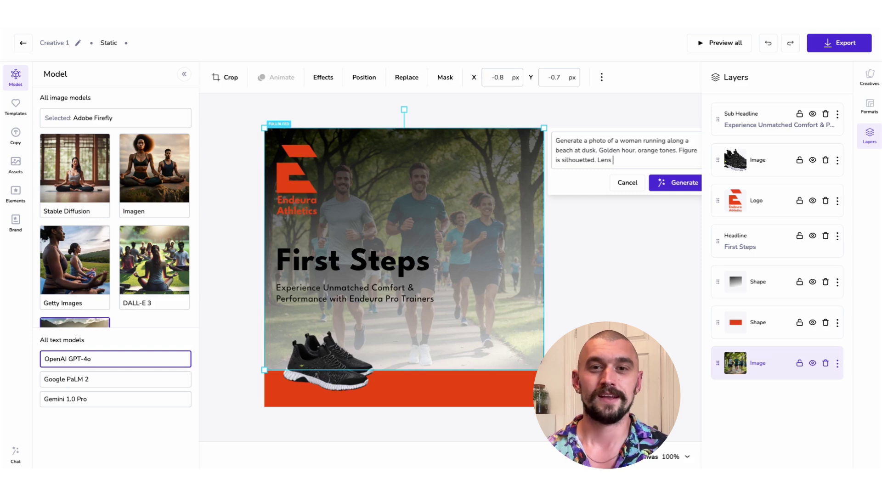
{"action": "type", "text": "50mm"}
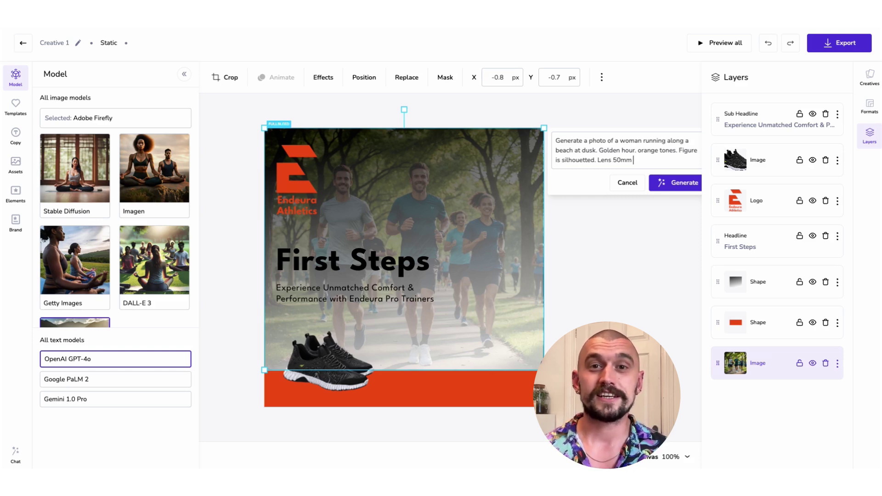
{"action": "type", "text": " Aperture"}
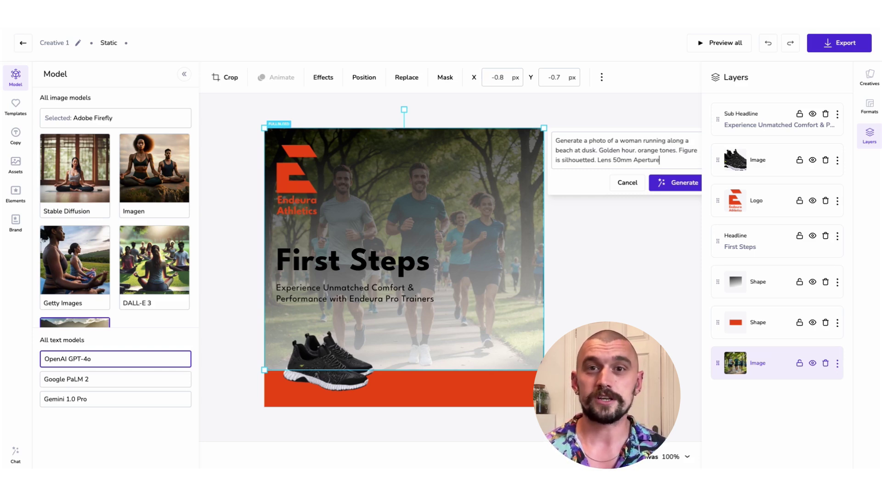
{"action": "type", "text": " f/7"}
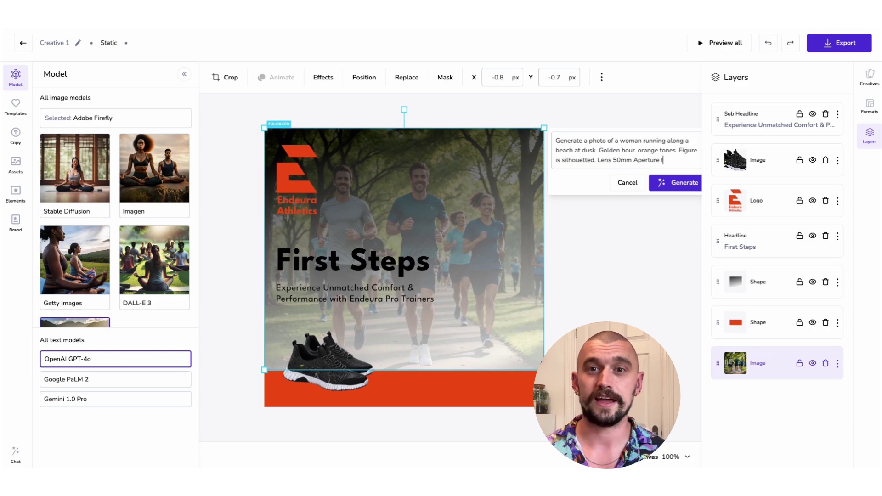
Generate Firefly images and swap the park runners background for the third sunset beach runner image.
{"action": "left_click", "coordinate": [690, 183]}
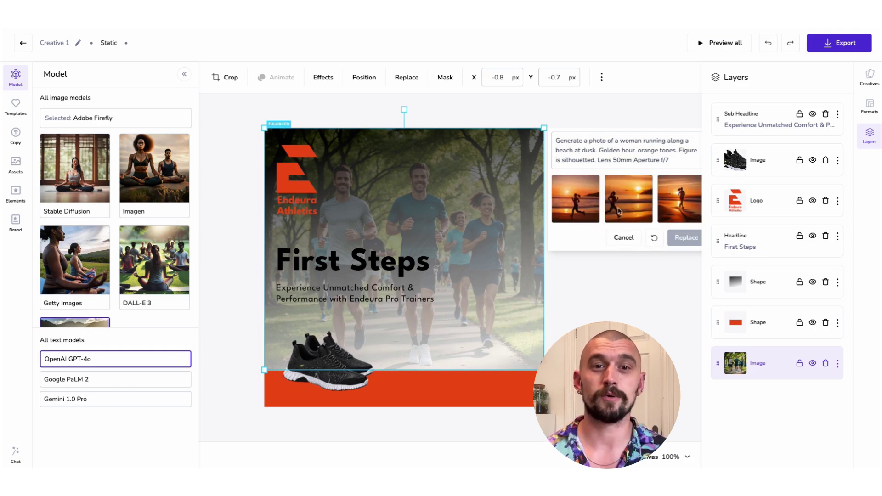
{"action": "left_click", "coordinate": [683, 208]}
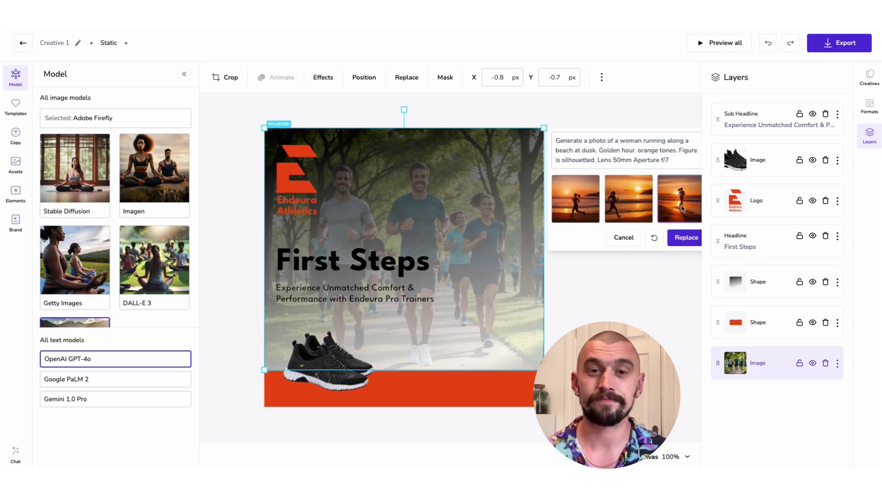
{"action": "left_click", "coordinate": [684, 237]}
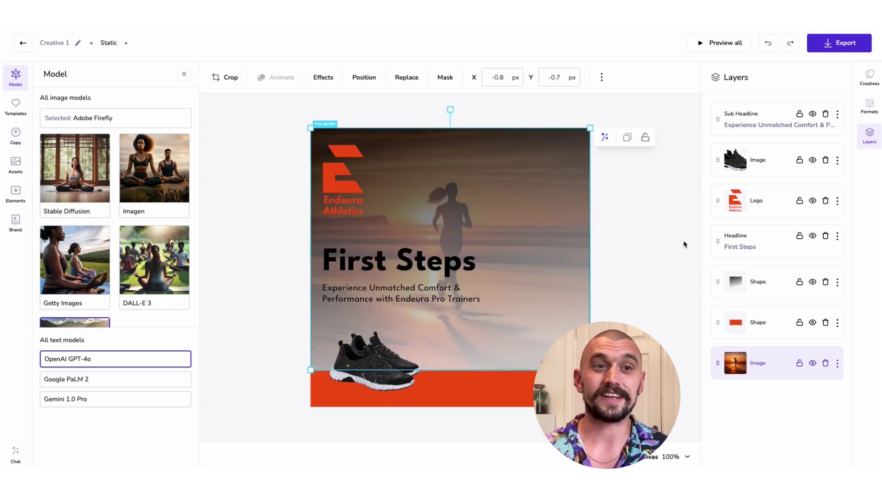
{"action": "left_click", "coordinate": [684, 244]}
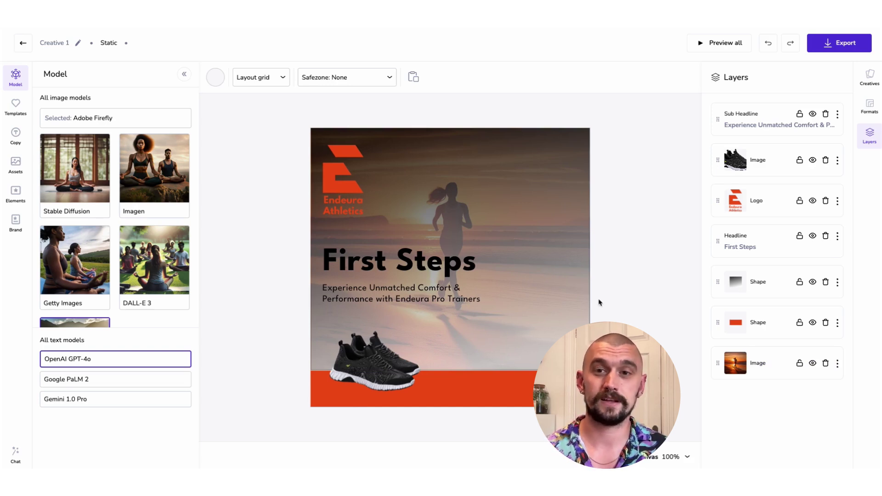
Display the 1:1, 9:16, 4:5 and 16:9 formats, each showing the sunset beach background.
{"action": "left_click", "coordinate": [869, 110]}
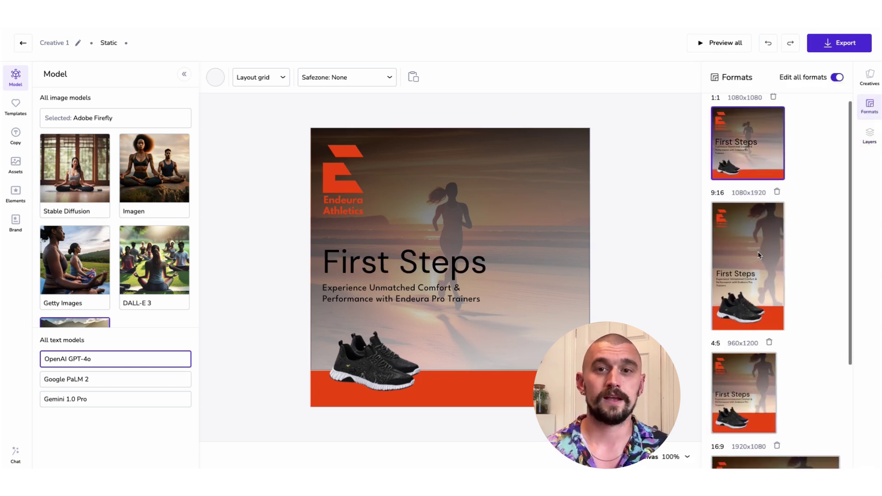
{"action": "left_click", "coordinate": [392, 276]}
{"action": "left_click", "coordinate": [653, 320]}
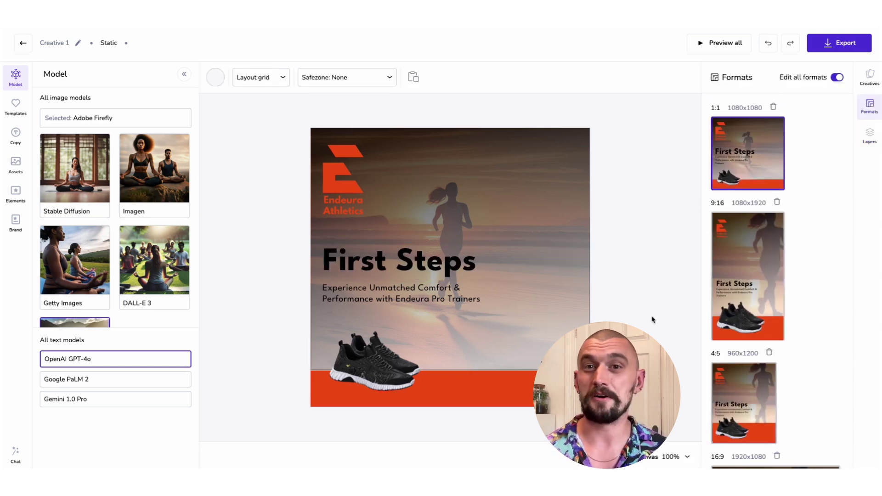